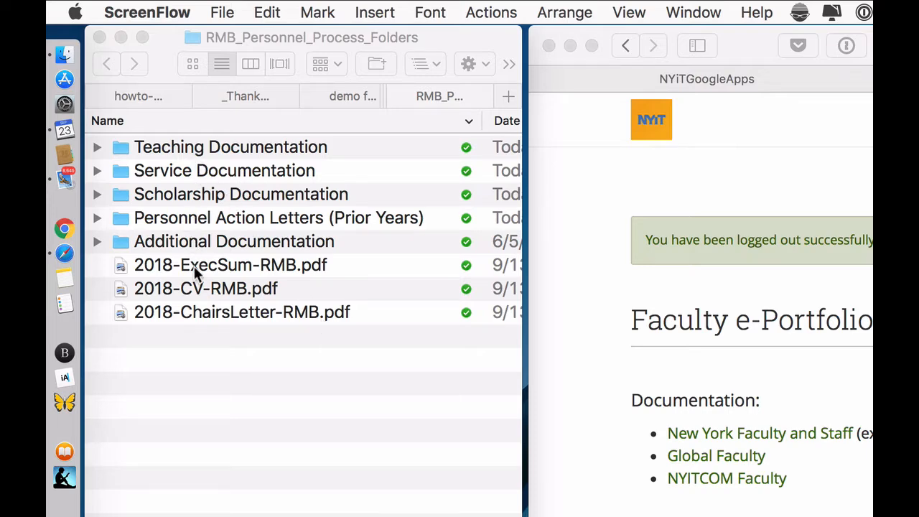
# Examine the student and peer evaluation files inside the Teaching Documentation folder, and collapse the folder again
pyautogui.click(97, 148)
pyautogui.click(97, 148)
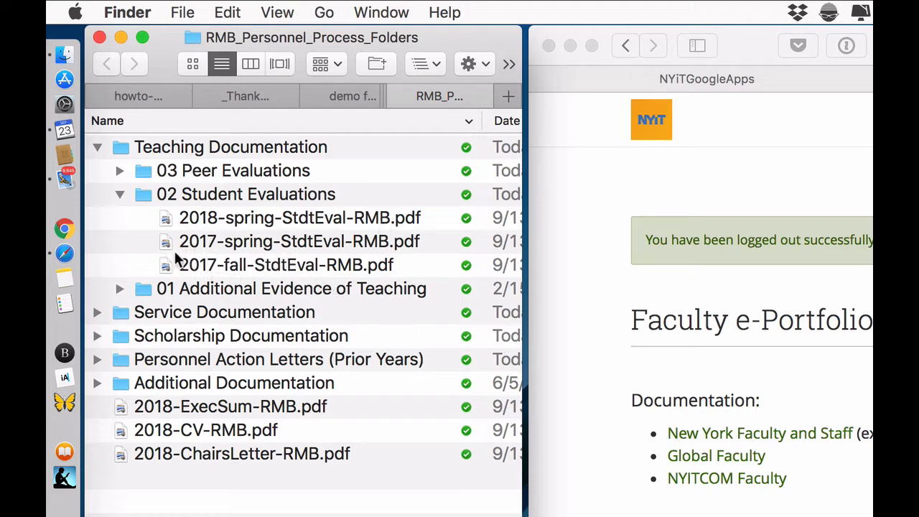
pyautogui.click(119, 194)
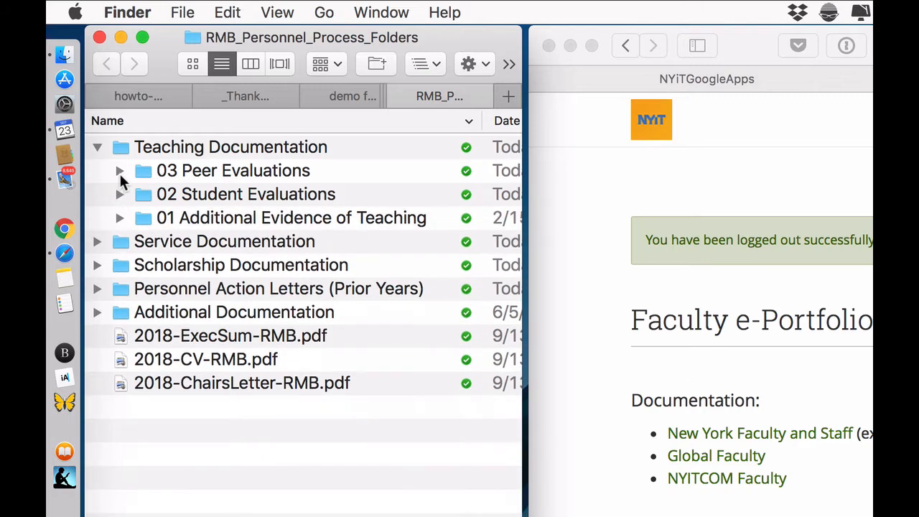
pyautogui.click(120, 171)
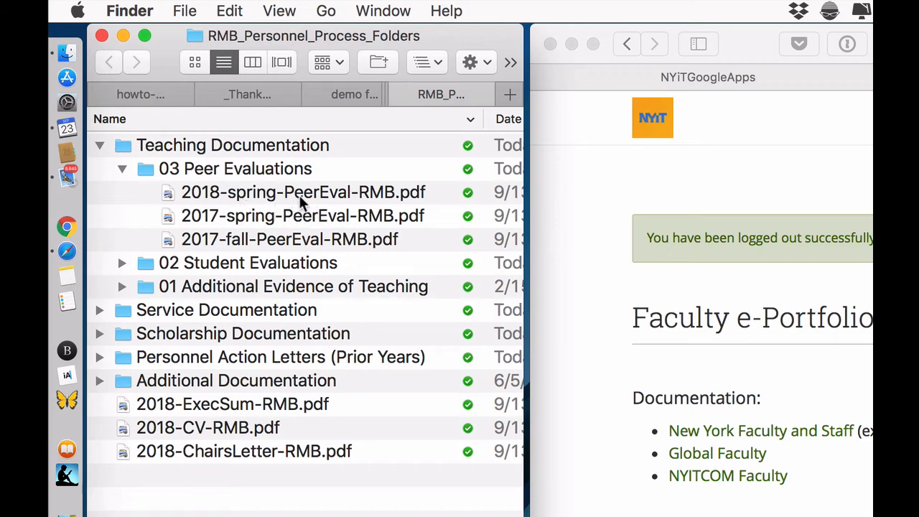
pyautogui.click(122, 169)
pyautogui.click(101, 145)
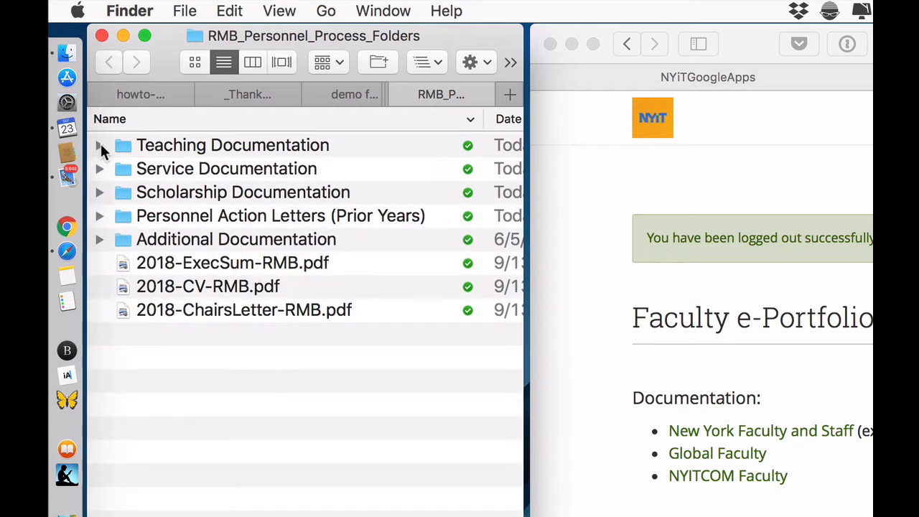
# Examine the Scholarship Documentation folder, including its peer-reviewed publications and grants files, and collapse it again
pyautogui.click(99, 193)
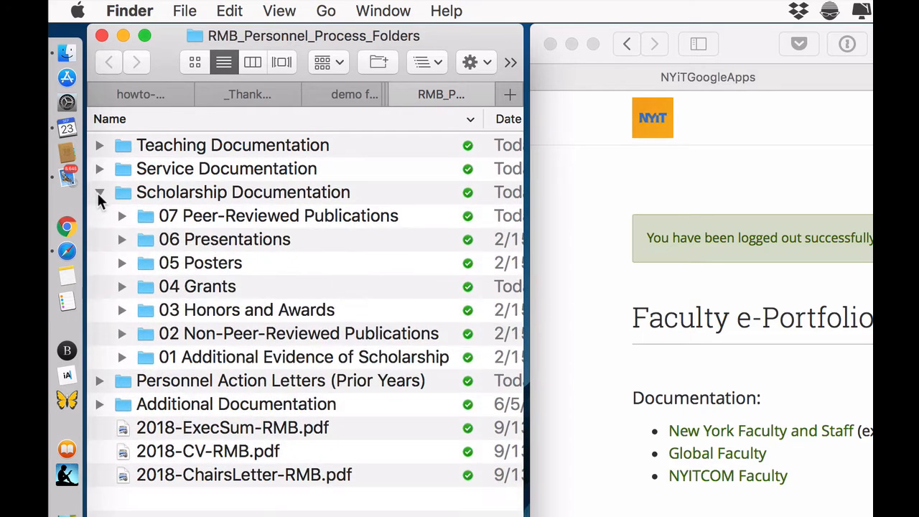
pyautogui.click(121, 216)
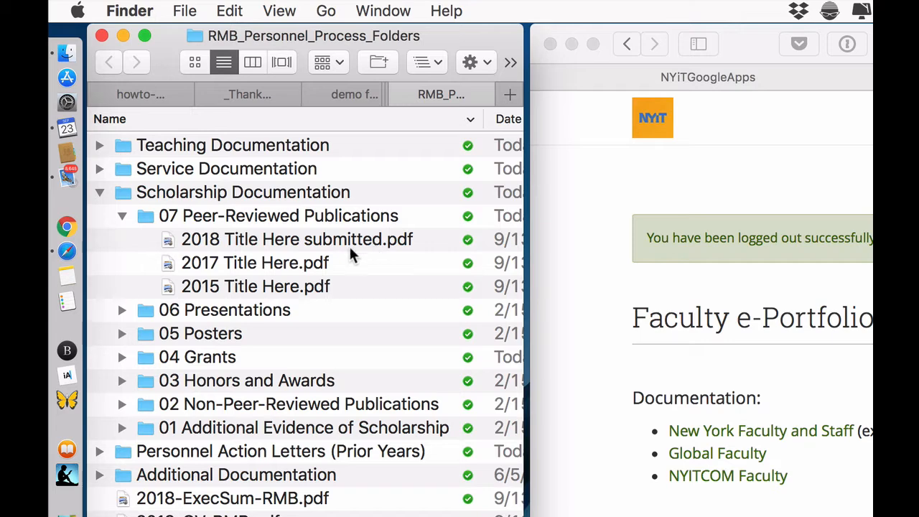
pyautogui.click(123, 215)
pyautogui.click(121, 287)
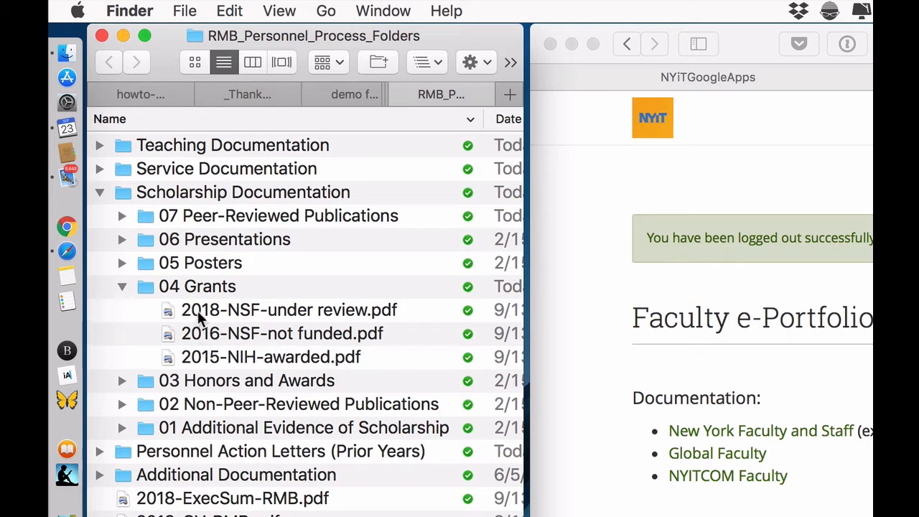
pyautogui.click(122, 287)
pyautogui.click(100, 192)
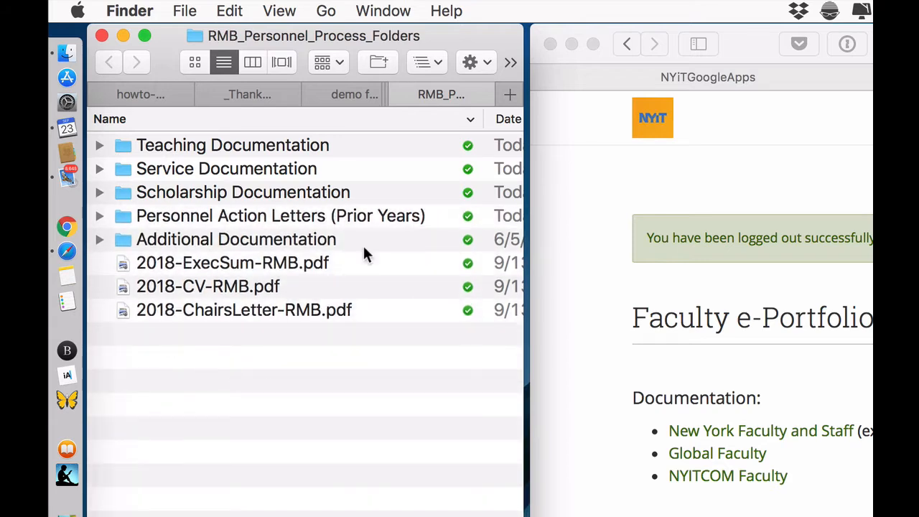
# Compress the RMB_Personnel_Process_Folders folder in "demo folders for creating documentation" into a zip archive
pyautogui.click(347, 97)
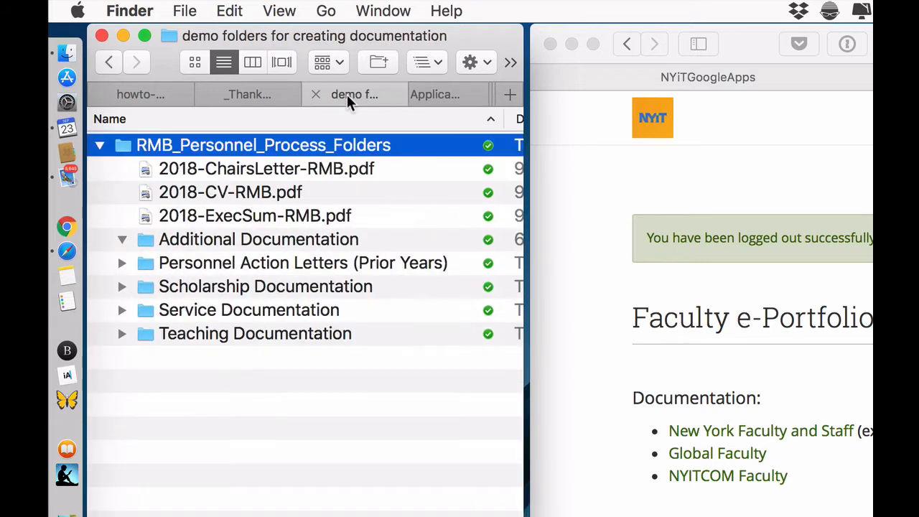
pyautogui.click(101, 143)
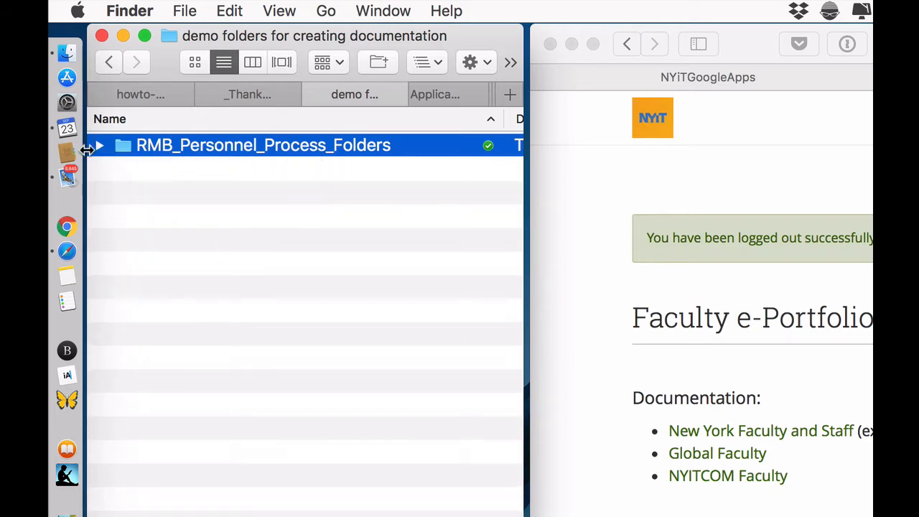
pyautogui.click(99, 146)
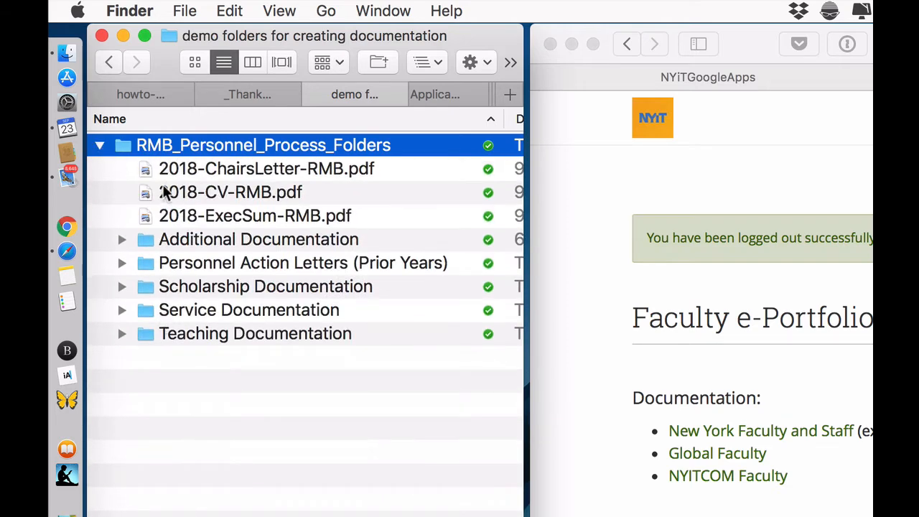
pyautogui.click(99, 145)
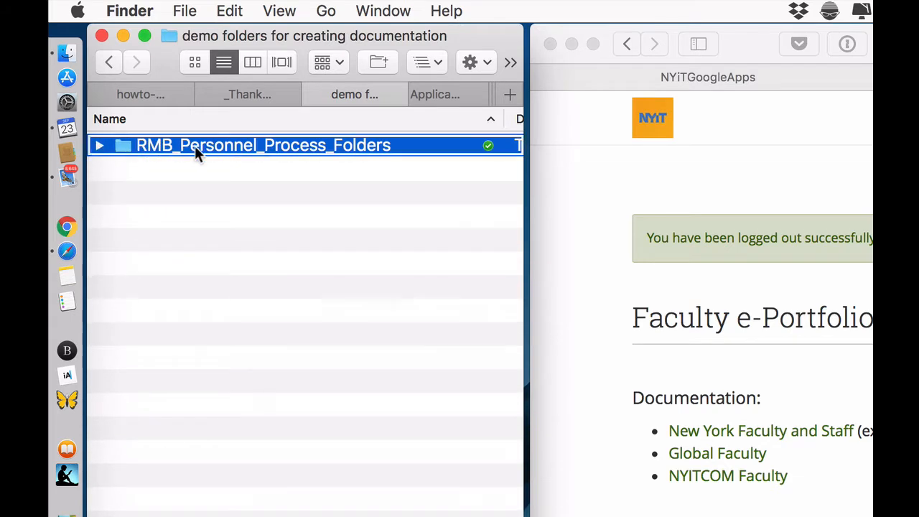
pyautogui.rightClick(195, 146)
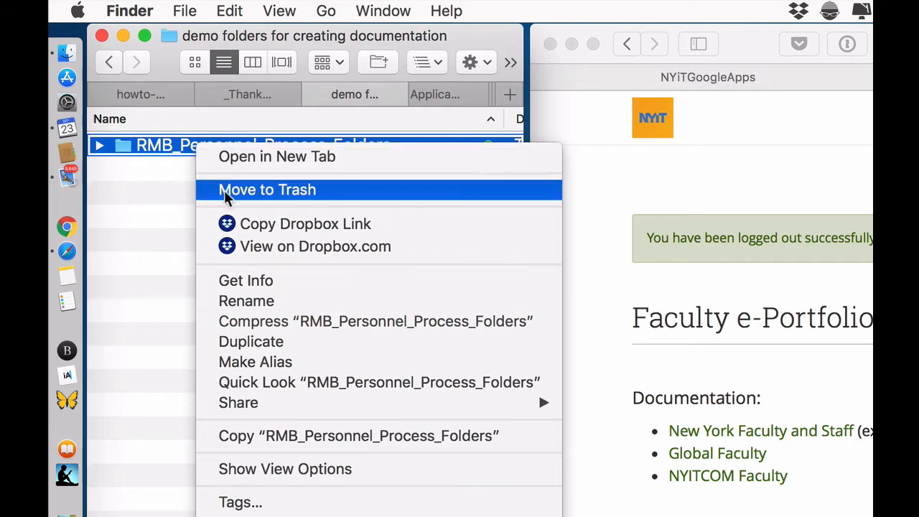
pyautogui.click(240, 324)
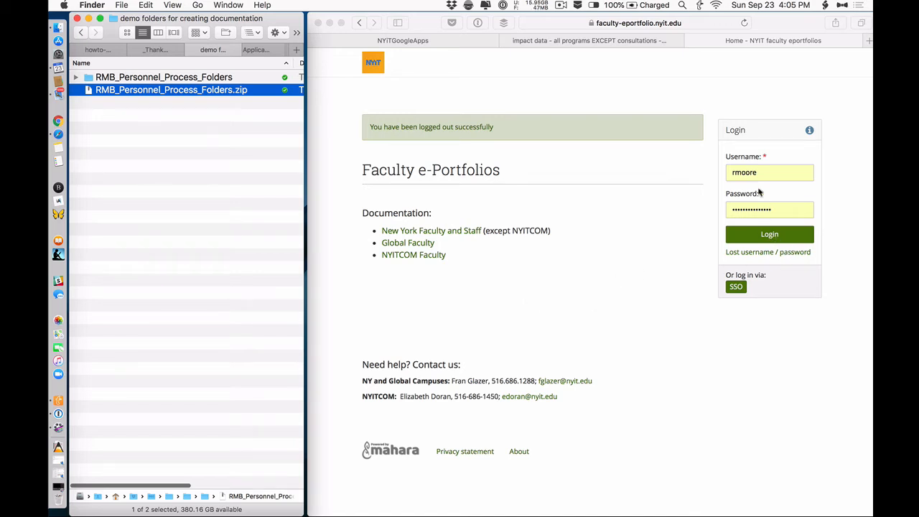
# Switch to Safari, log in to the NYIT faculty e-portfolio site with the prefilled credentials and open the Files area
pyautogui.click(765, 238)
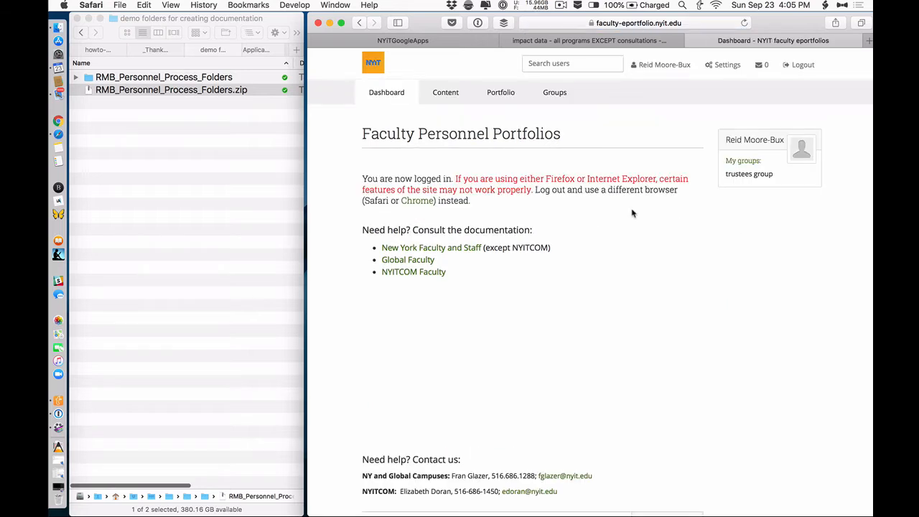
pyautogui.click(447, 97)
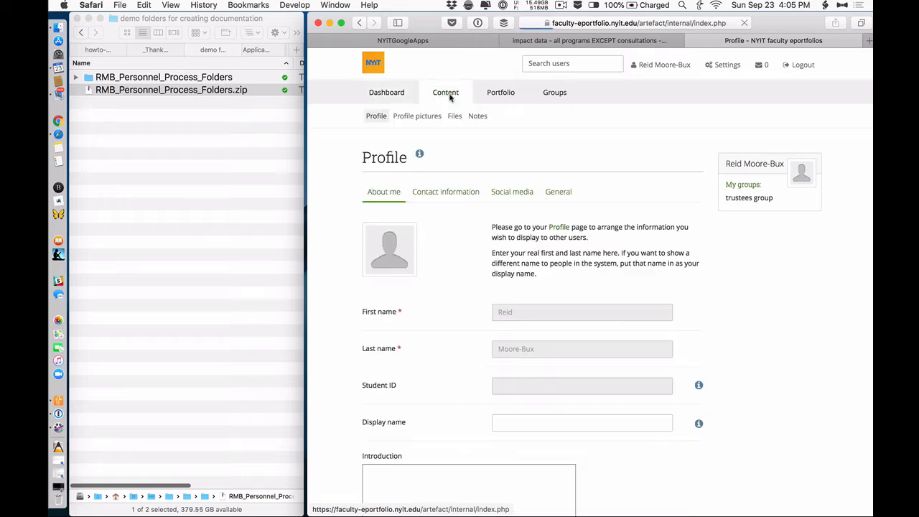
pyautogui.click(457, 123)
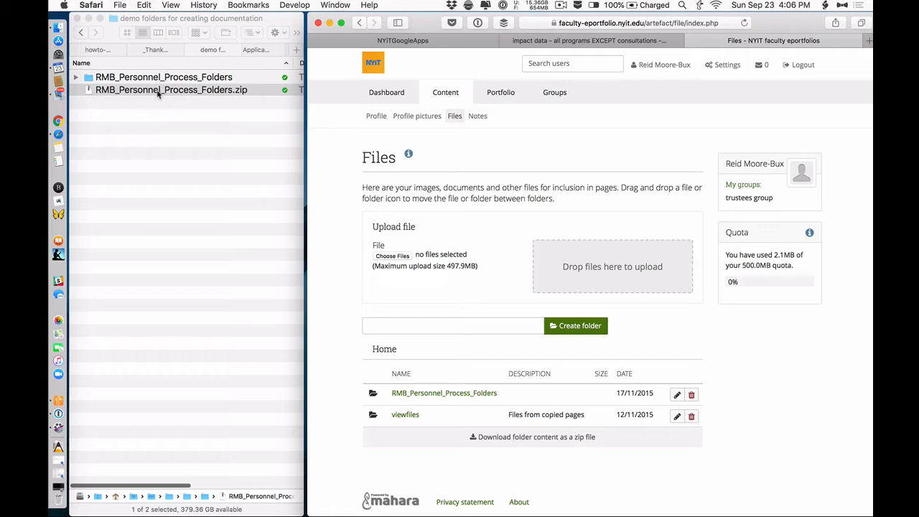
# Upload RMB_Personnel_Process_Folders.zip to the portfolio files and decompress it there
pyautogui.moveTo(158, 93); pyautogui.dragTo(573, 267)
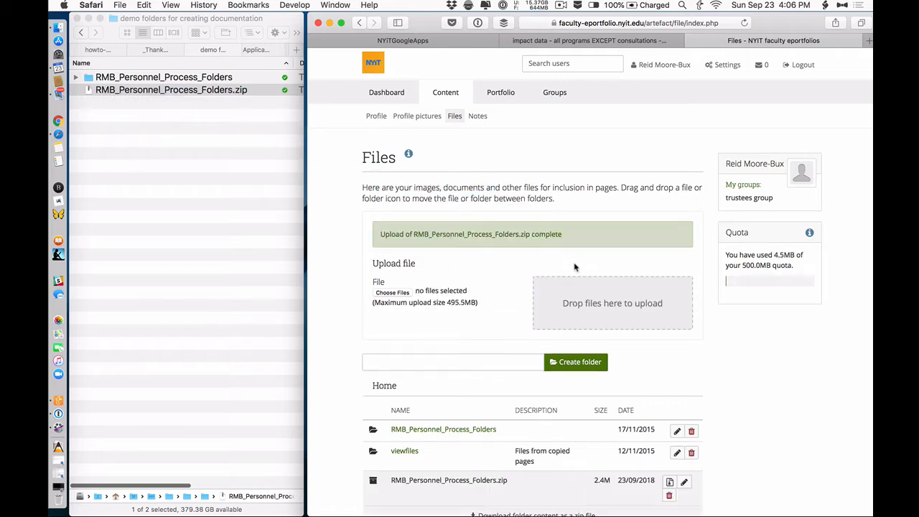
pyautogui.scroll(-3, 575, 267)
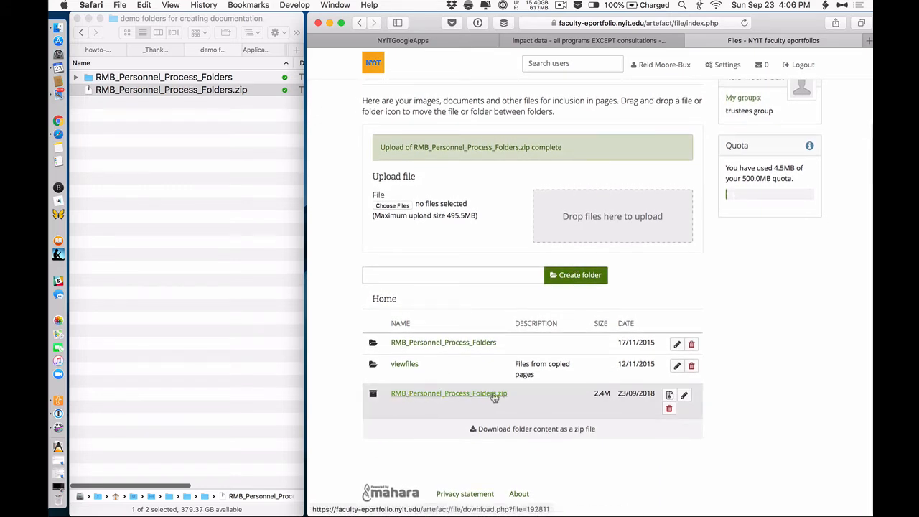
pyautogui.click(669, 399)
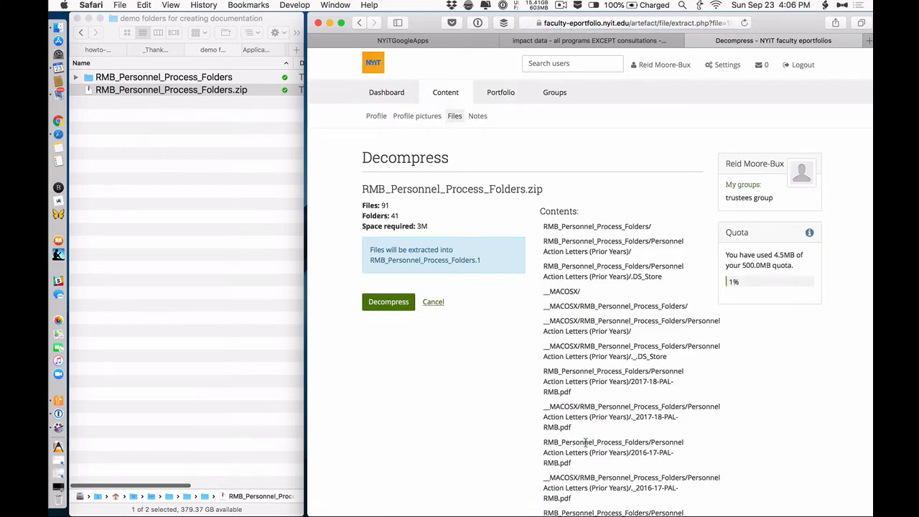
pyautogui.click(394, 302)
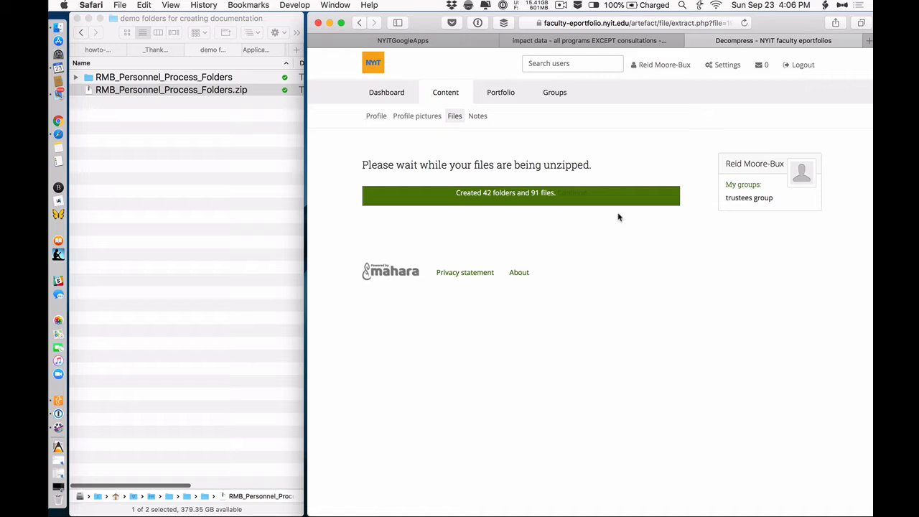
# Return to the file list and delete the old RMB_Personnel_Process_Folders folder dated 17/11/2015 with its content
pyautogui.click(453, 119)
pyautogui.scroll(-3, 467, 293)
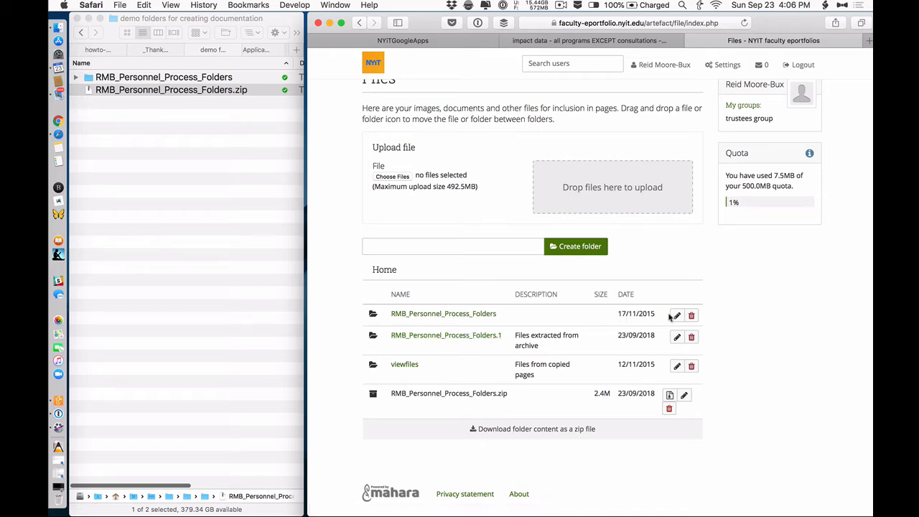
pyautogui.click(691, 315)
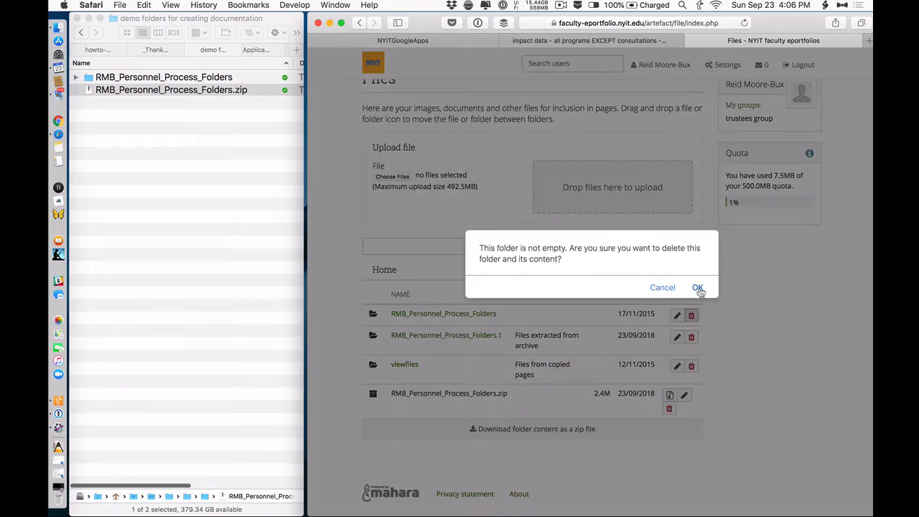
pyautogui.click(697, 288)
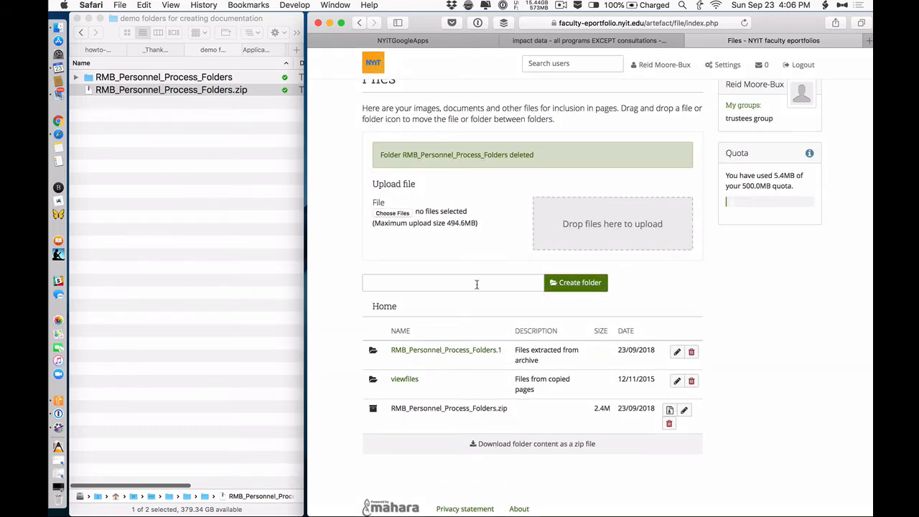
# Preview the "TEMPLATE 2018-19 Personnel Portfolio" page and copy it as a new portfolio page
pyautogui.scroll(3, 462, 323)
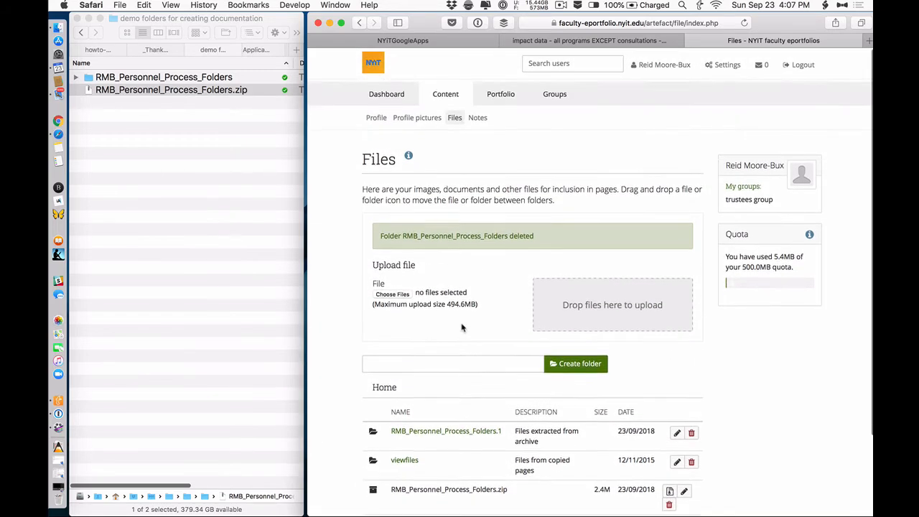
pyautogui.click(499, 95)
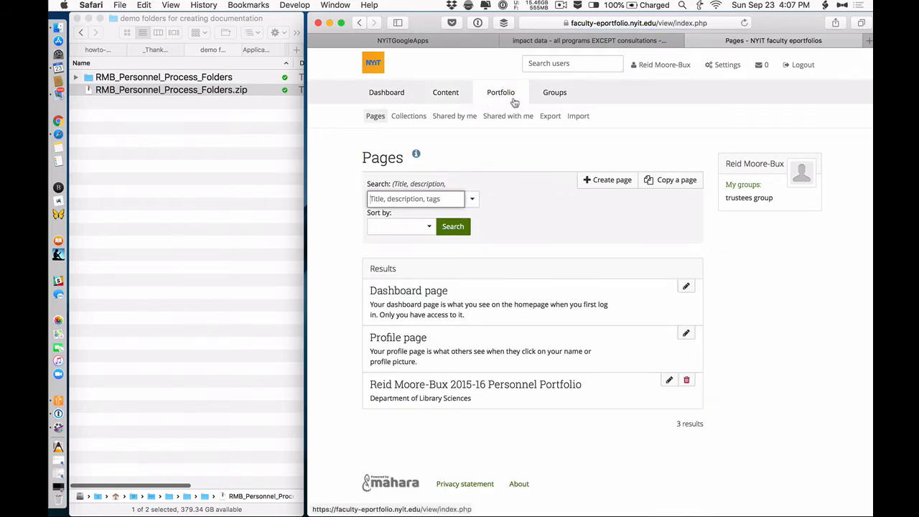
pyautogui.click(664, 180)
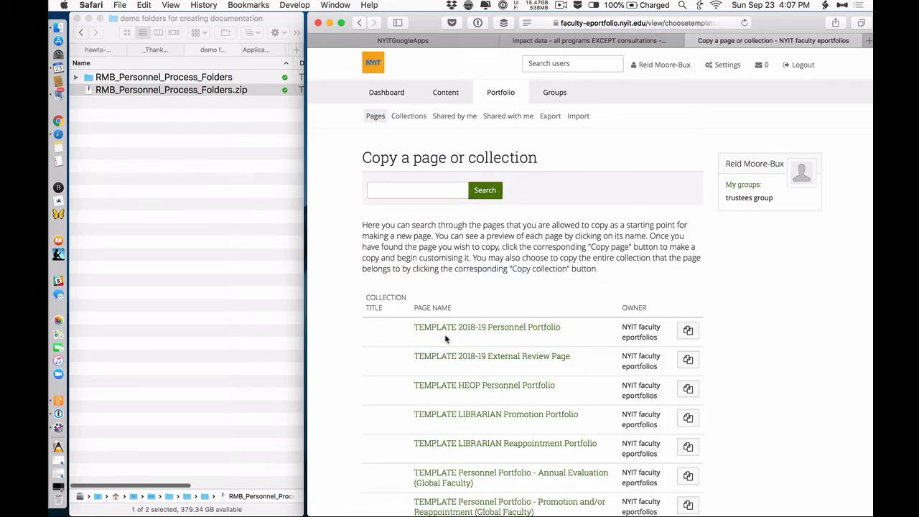
pyautogui.click(533, 328)
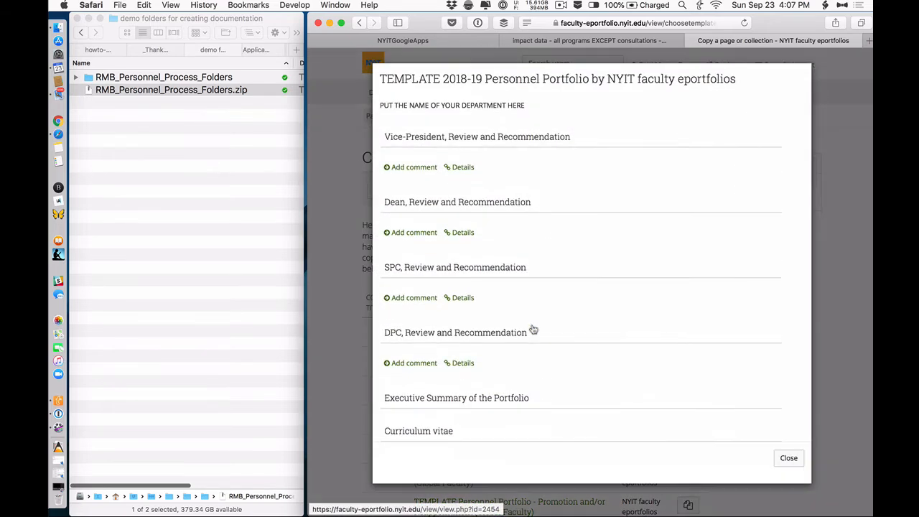
pyautogui.click(343, 278)
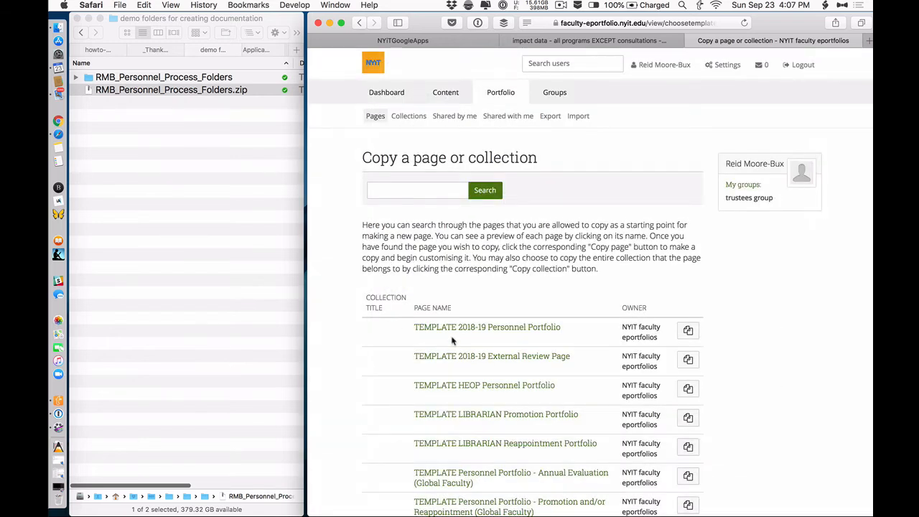
pyautogui.click(688, 331)
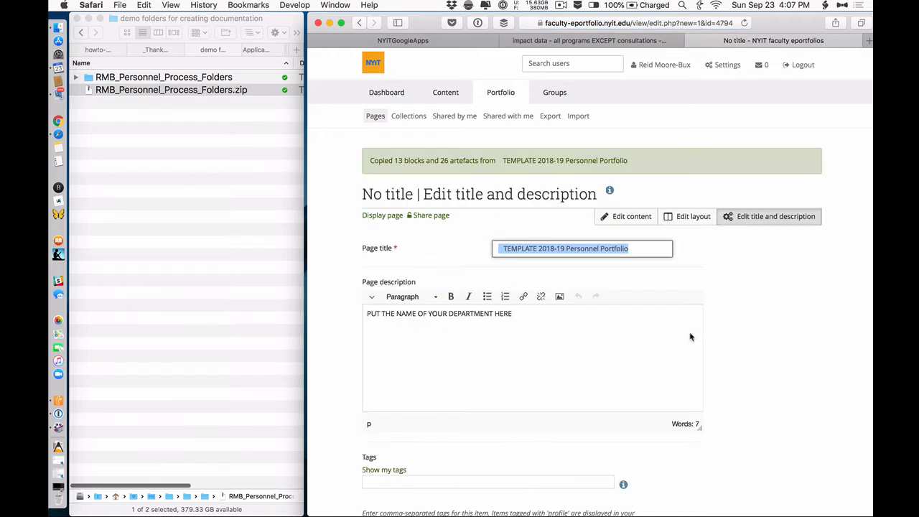
# Replace the word TEMPLATE in the page title with the faculty member's full name, keeping "2018-19 Personnel Portfolio"
pyautogui.click(537, 248)
pyautogui.moveTo(536, 248); pyautogui.dragTo(463, 241)
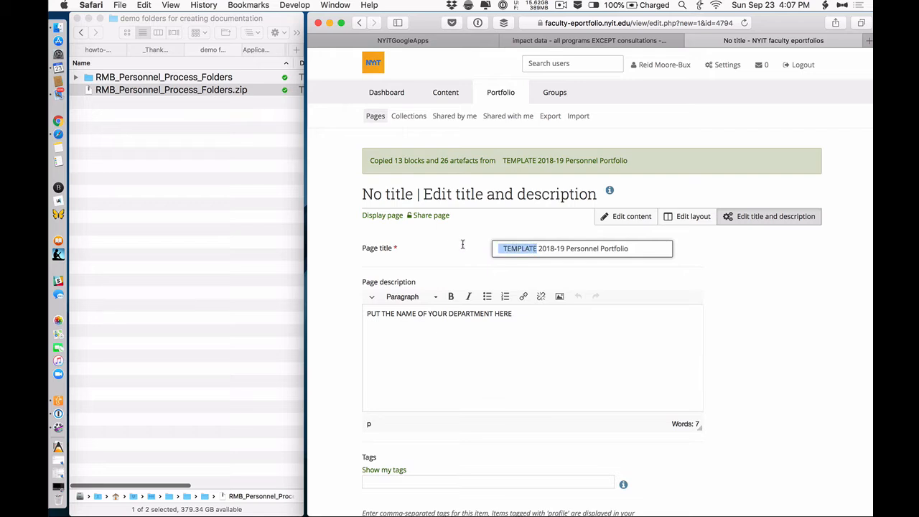
pyautogui.press('BackSpace')
pyautogui.write('Reid ')
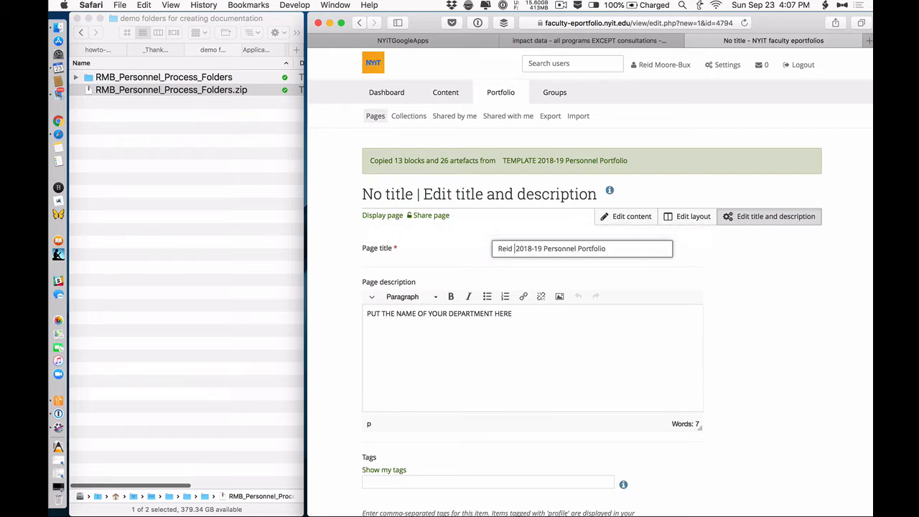
pyautogui.write('Moore-')
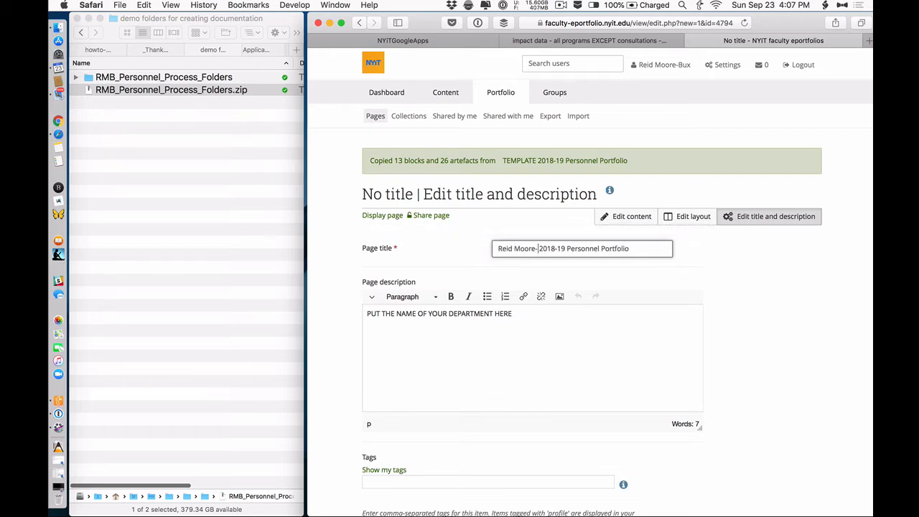
pyautogui.write('Bux')
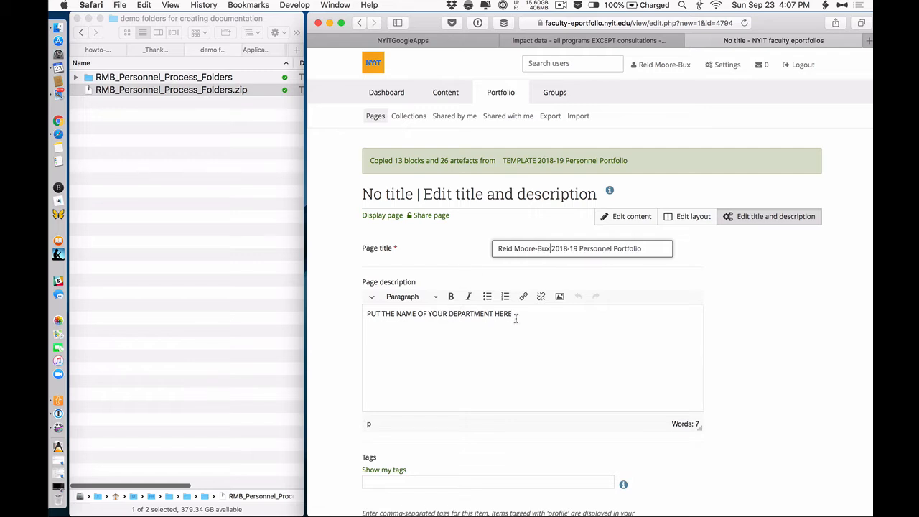
# Replace the page description with "Department of Silly Walks" and save the title and description
pyautogui.moveTo(516, 318); pyautogui.dragTo(312, 311)
pyautogui.rightClick(312, 311)
pyautogui.write('D')
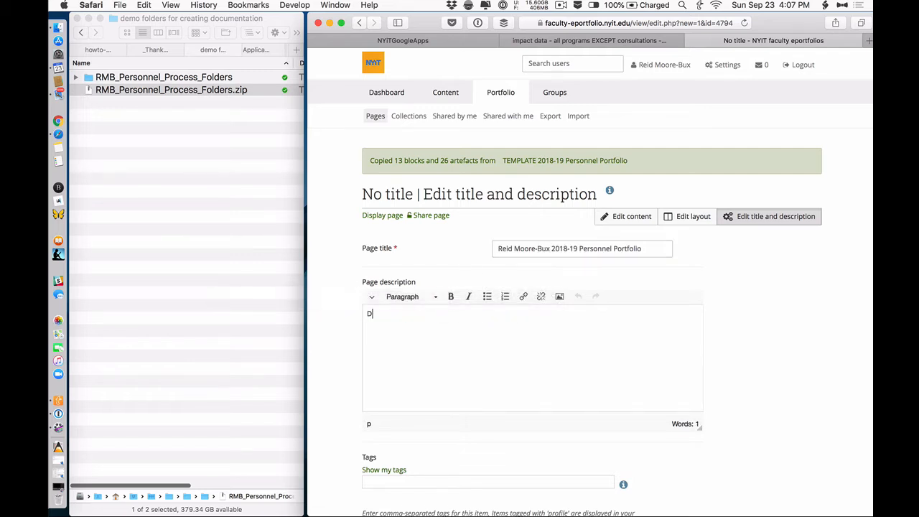
pyautogui.write('epartment of S')
pyautogui.scroll(-5, 366, 377)
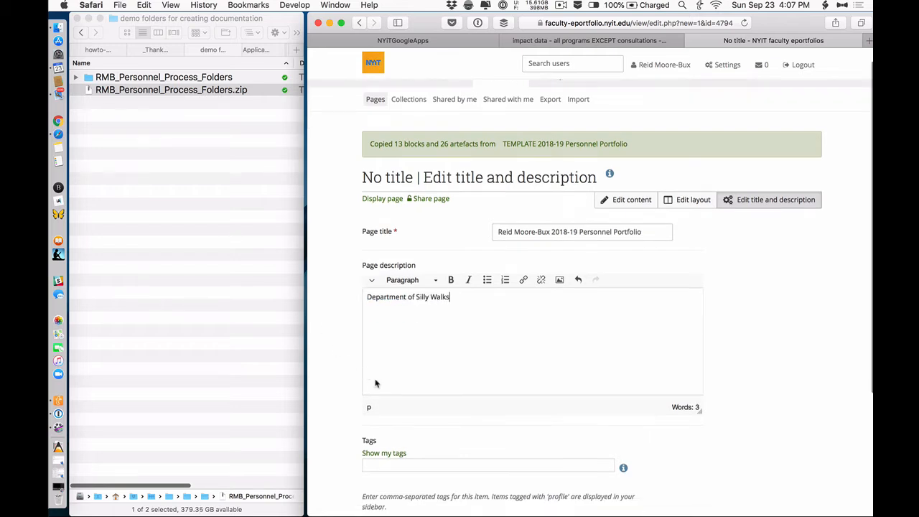
pyautogui.click(375, 431)
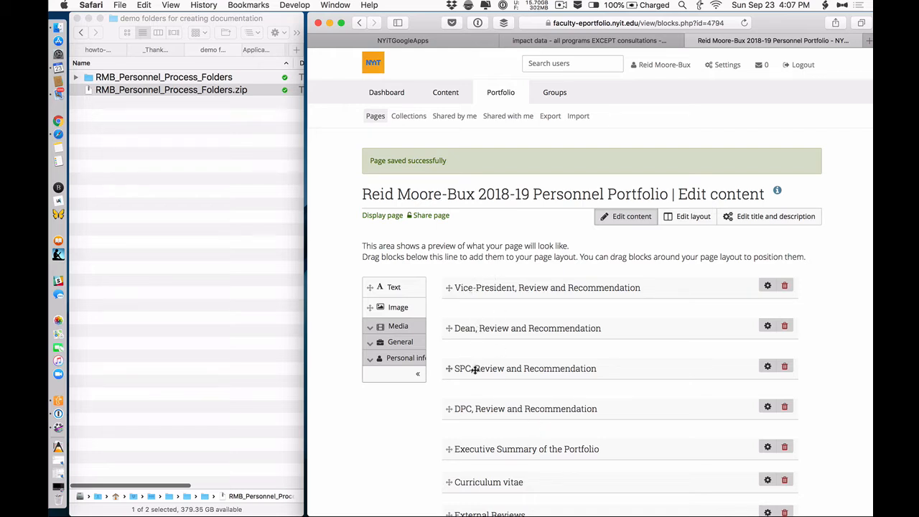
# Expand RMB_Personnel_Process_Folders in Finder for reference, and attach the uploaded 2018-ExecSum-RMB.pdf to the page's Executive Summary of the Portfolio block
pyautogui.scroll(-5, 477, 413)
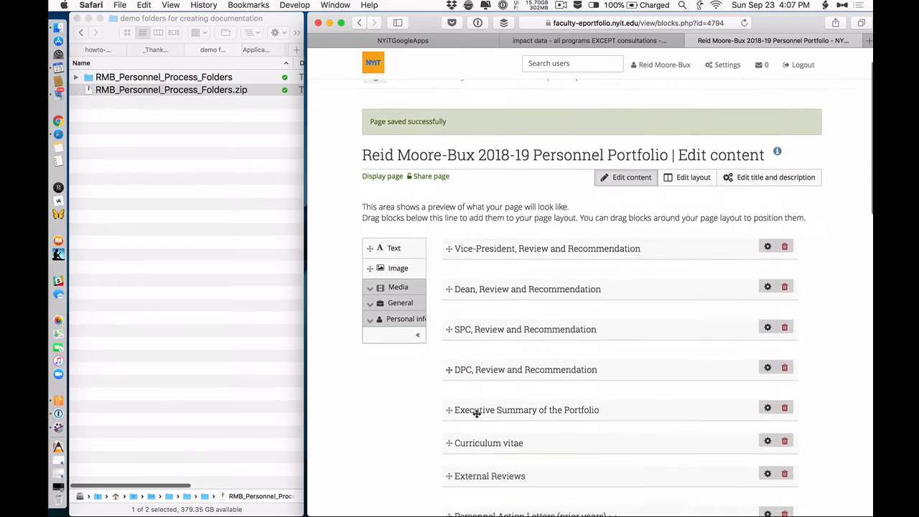
pyautogui.scroll(-4, 476, 413)
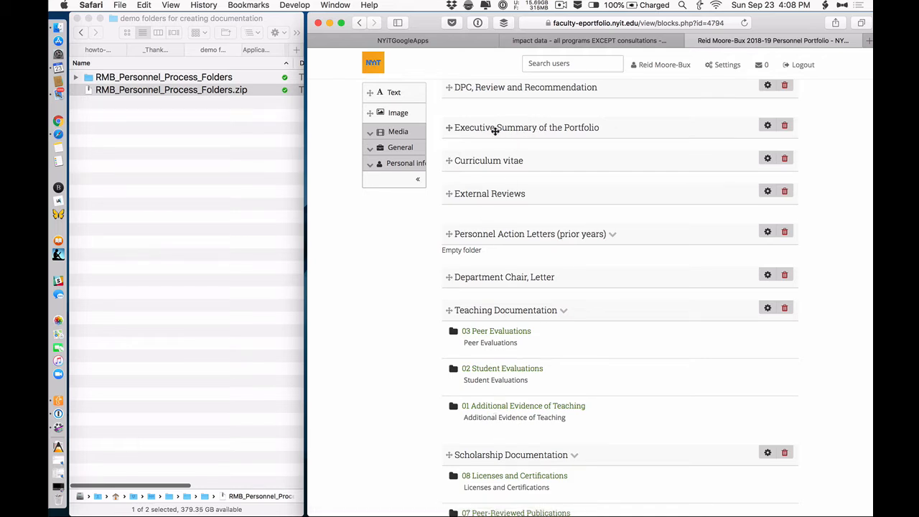
pyautogui.click(76, 78)
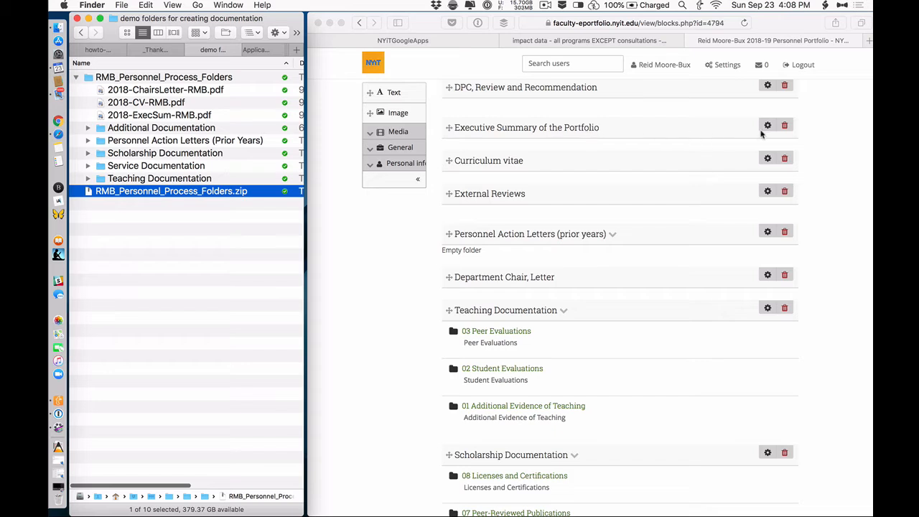
pyautogui.click(767, 126)
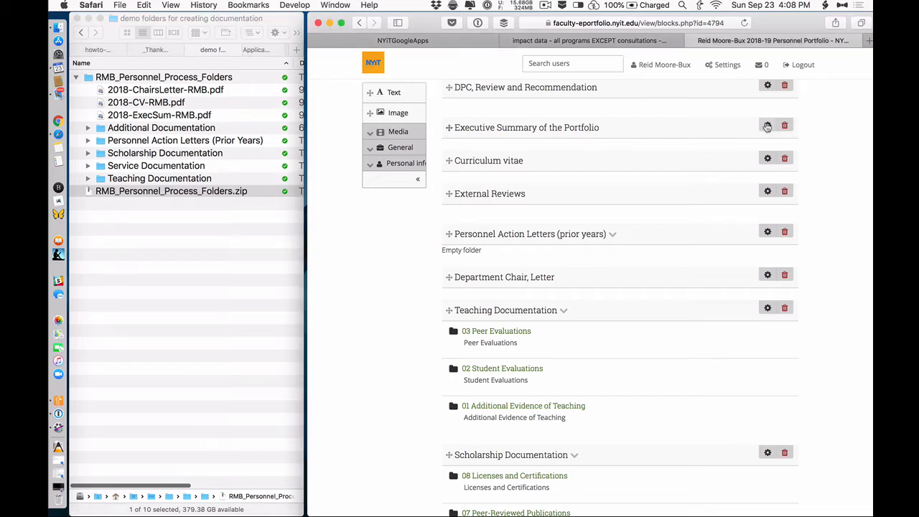
pyautogui.click(766, 125)
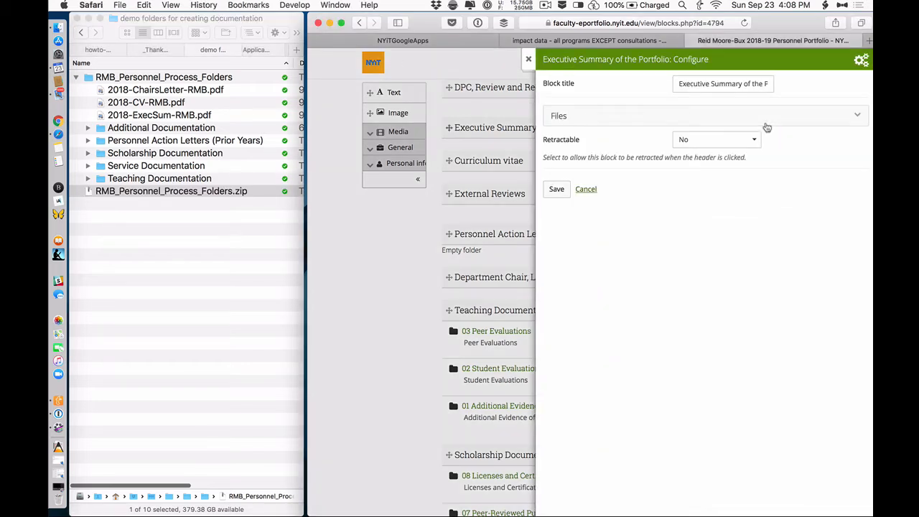
pyautogui.click(614, 121)
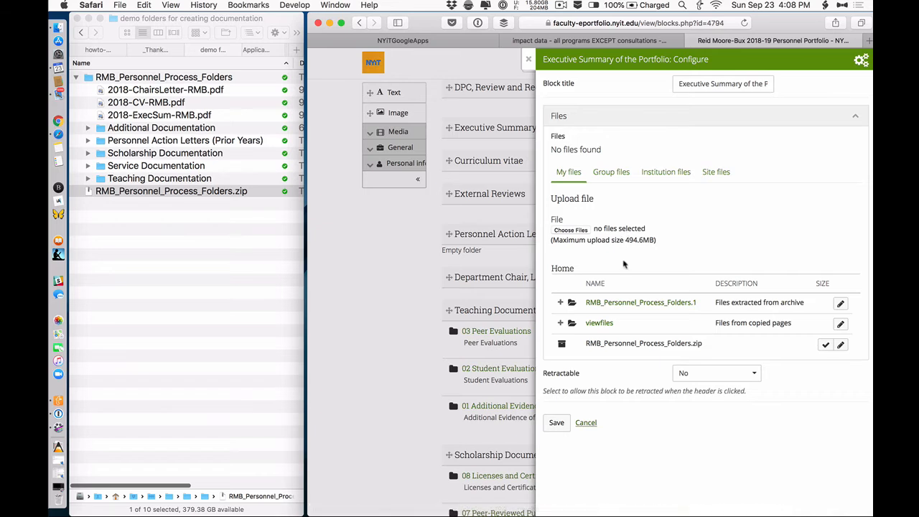
pyautogui.click(621, 304)
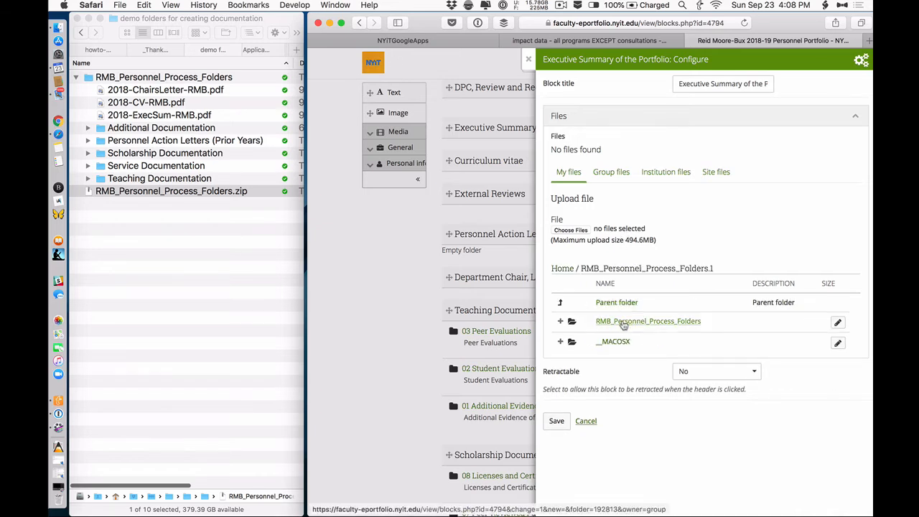
pyautogui.click(623, 323)
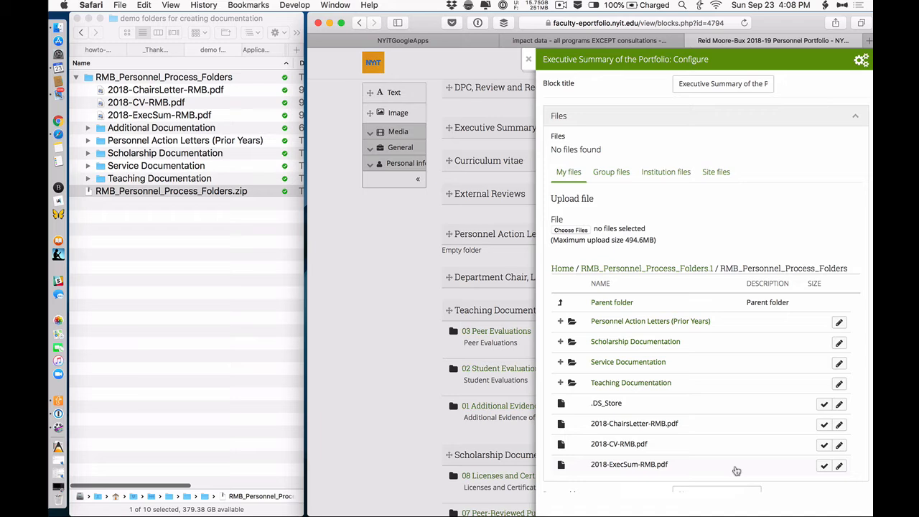
pyautogui.click(822, 467)
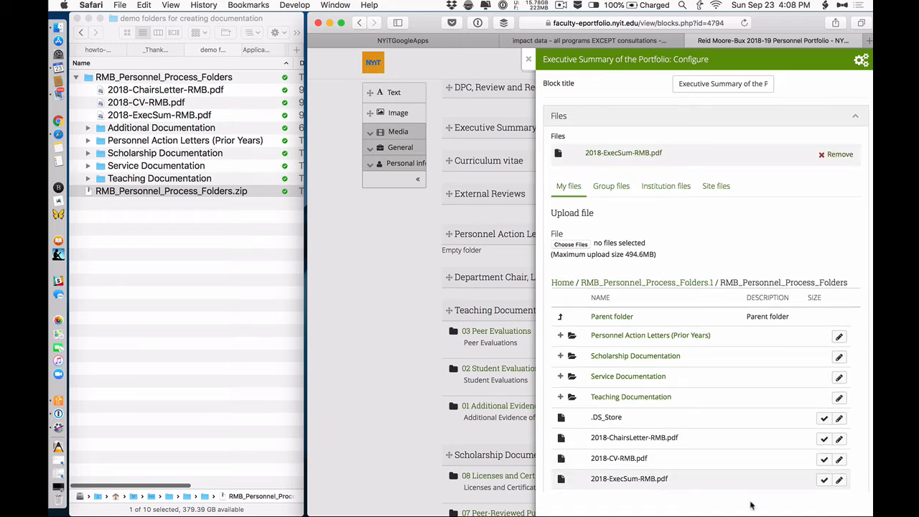
pyautogui.scroll(-3, 694, 495)
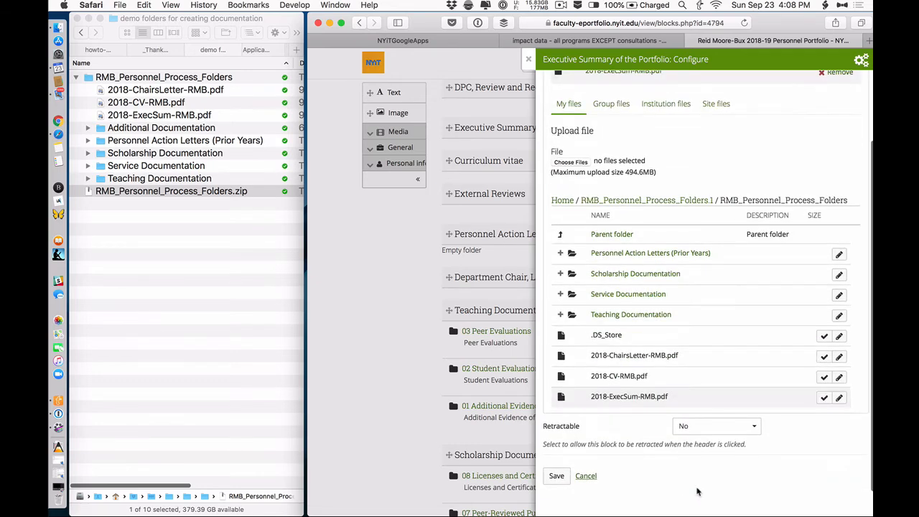
pyautogui.click(555, 471)
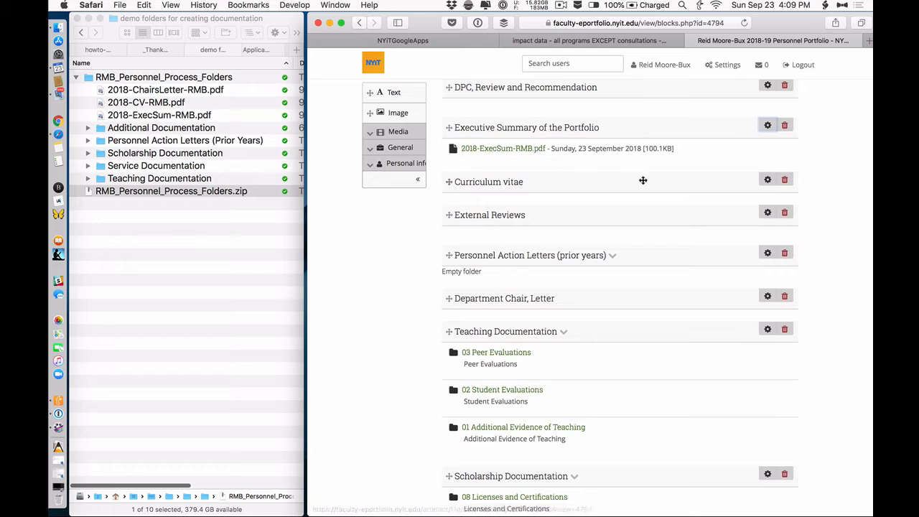
# Attach 2018-CV-RMB.pdf from the extracted RMB_Personnel_Process_Folders folder to the Curriculum vitae block and save the block
pyautogui.click(767, 182)
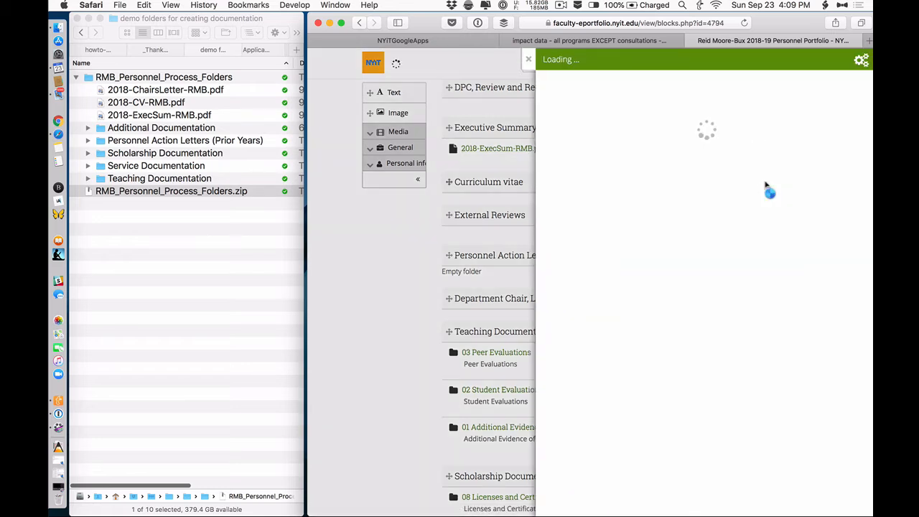
pyautogui.click(610, 122)
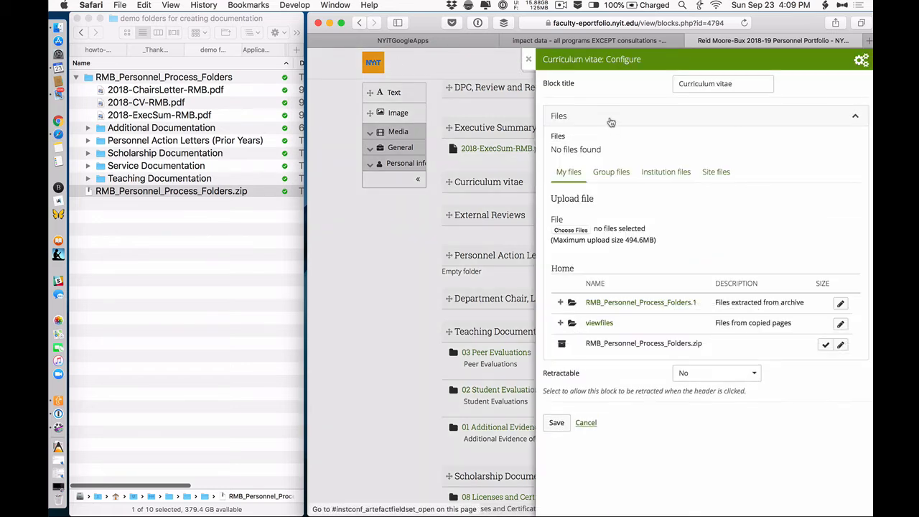
pyautogui.click(610, 302)
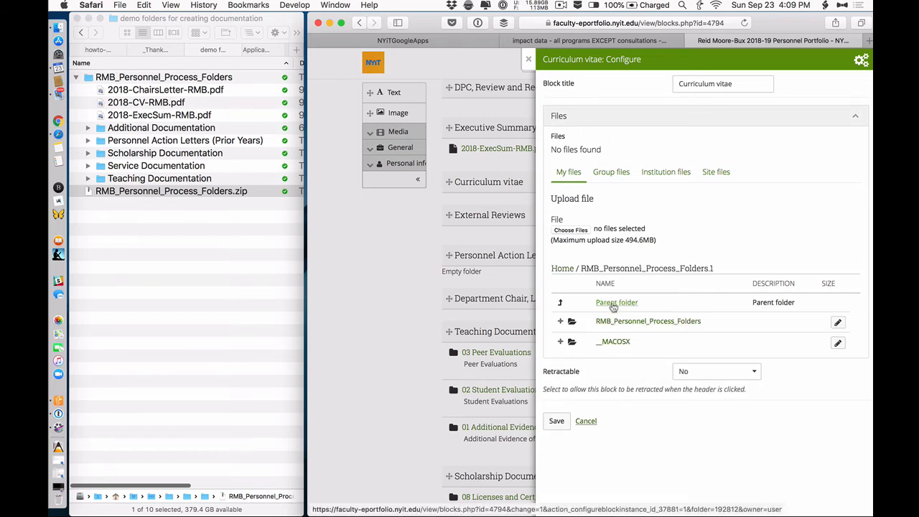
pyautogui.click(616, 323)
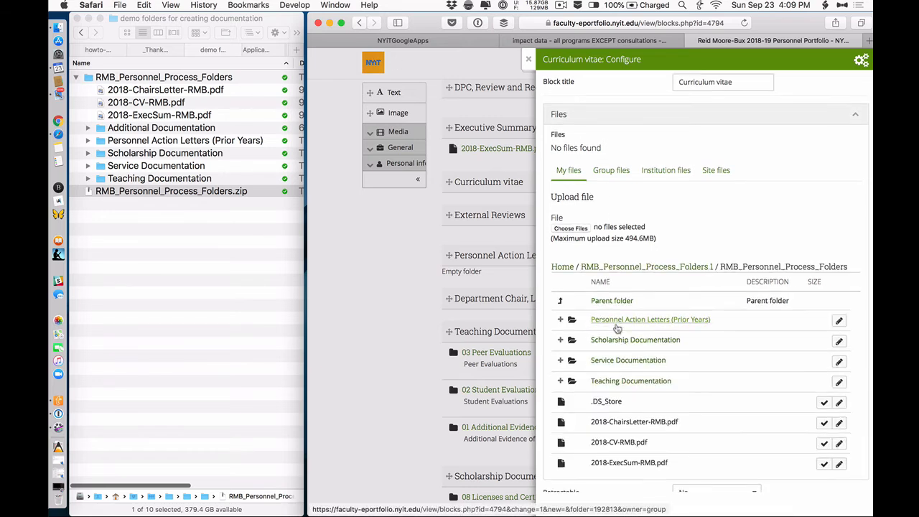
pyautogui.scroll(-2, 621, 359)
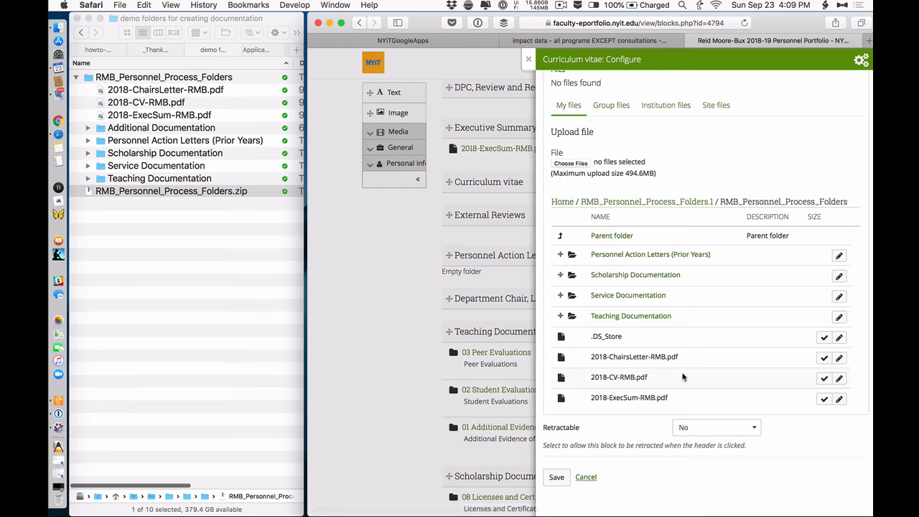
pyautogui.click(824, 384)
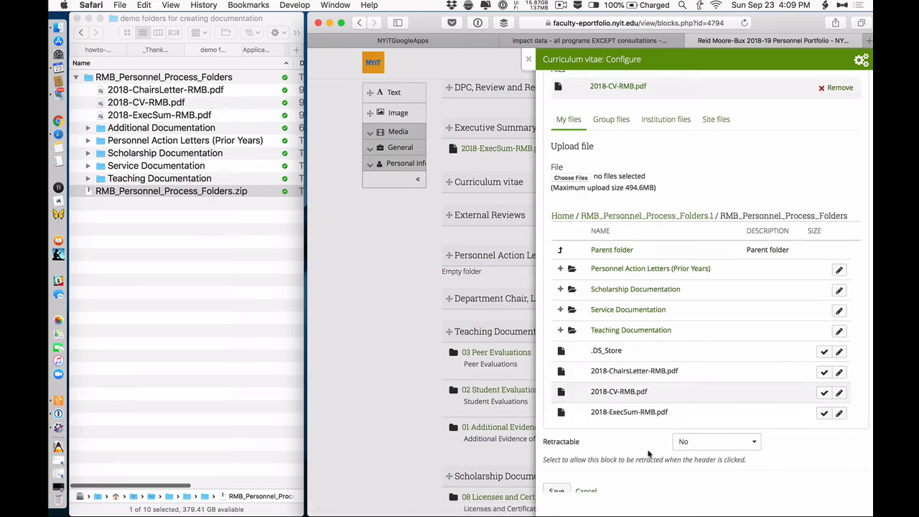
pyautogui.scroll(-1, 564, 488)
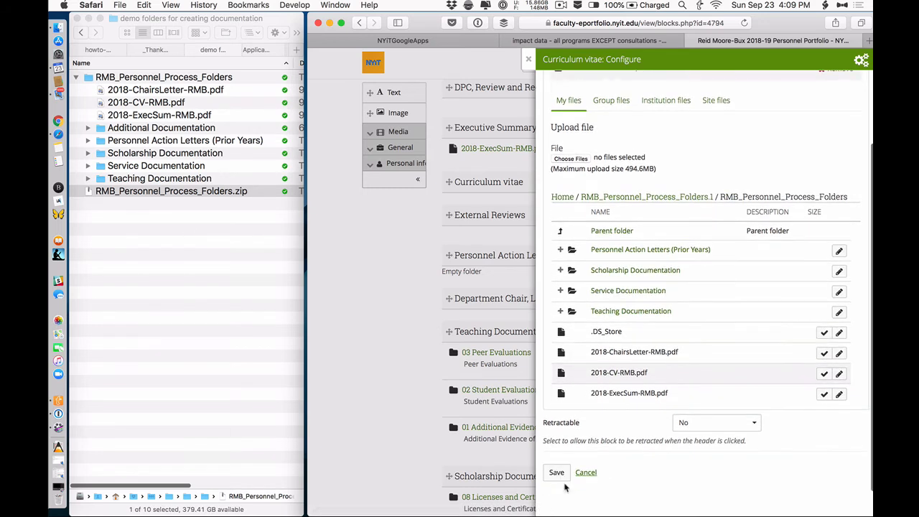
pyautogui.click(557, 481)
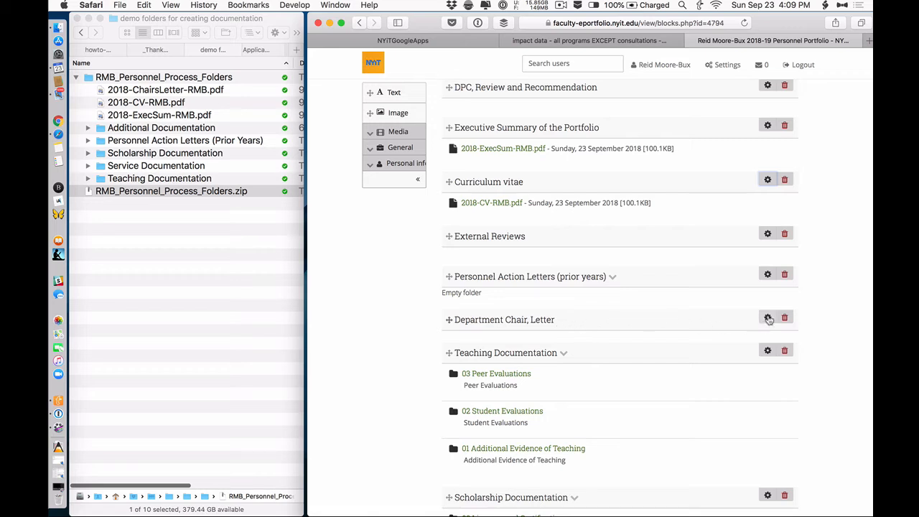
# Attach 2018-ChairsLetter-RMB.pdf from the extracted RMB_Personnel_Process_Folders folder to the Department Chair, Letter block and save the block
pyautogui.click(768, 318)
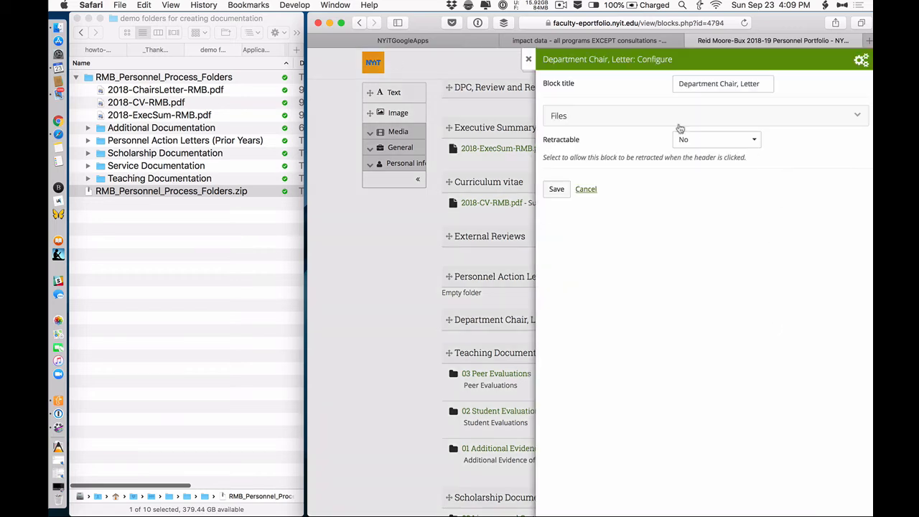
pyautogui.click(608, 124)
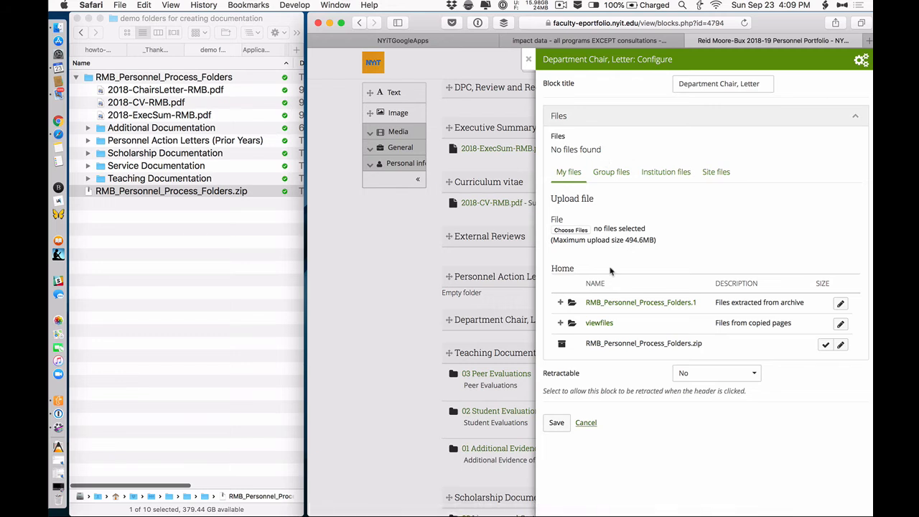
pyautogui.click(608, 303)
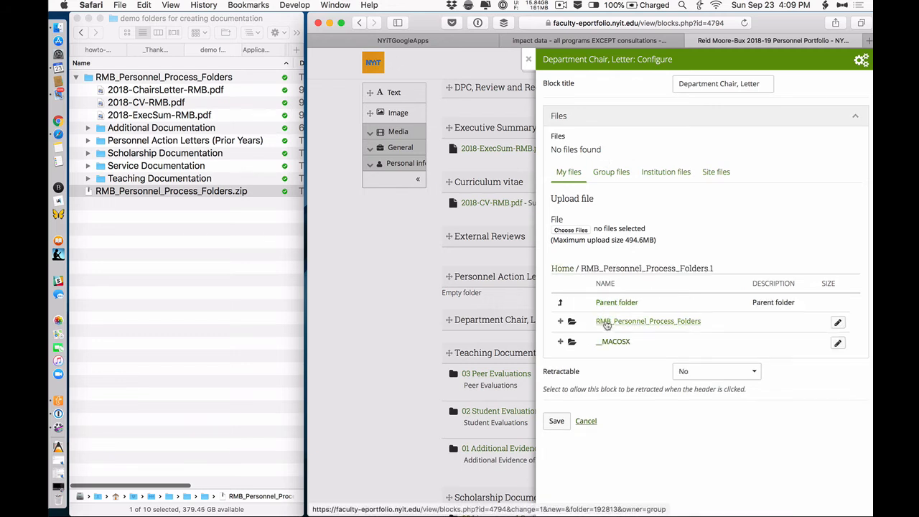
pyautogui.click(607, 325)
pyautogui.scroll(-3, 606, 328)
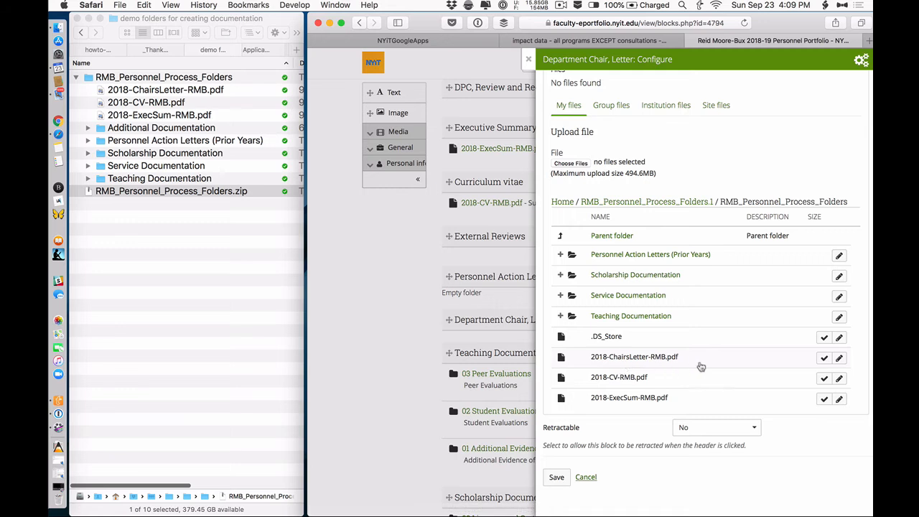
pyautogui.click(823, 357)
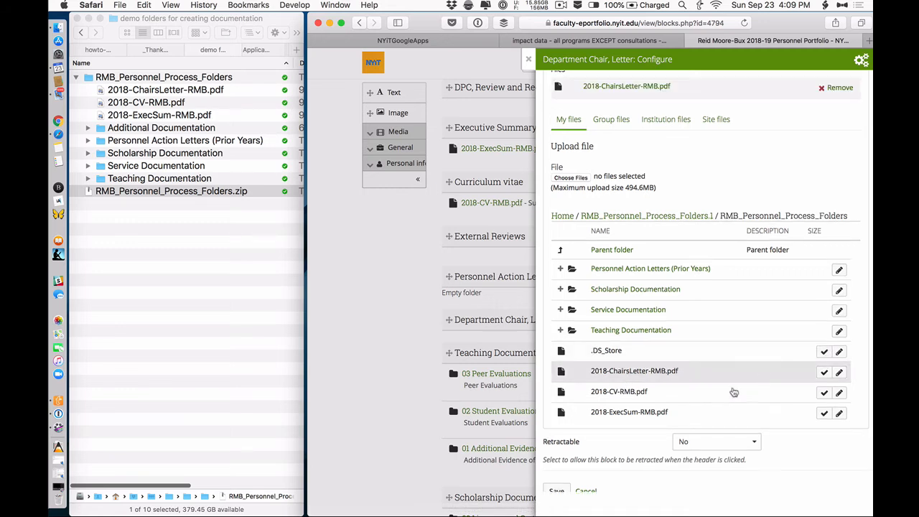
pyautogui.scroll(-1, 644, 450)
pyautogui.click(555, 478)
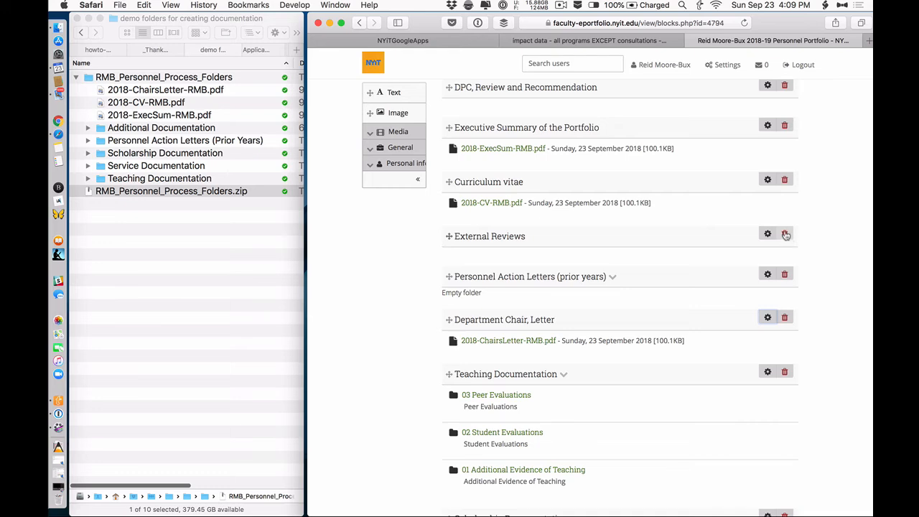
# Delete the External Reviews block from the portfolio page
pyautogui.click(786, 235)
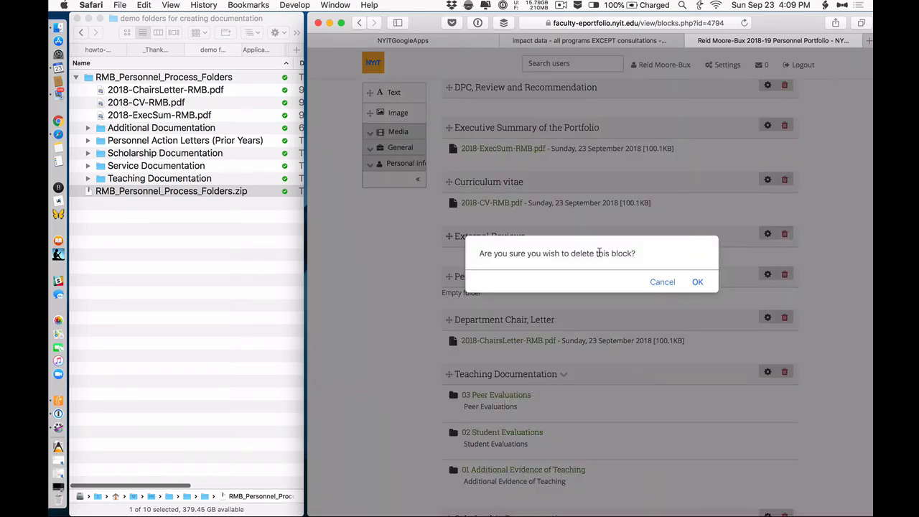
pyautogui.click(698, 283)
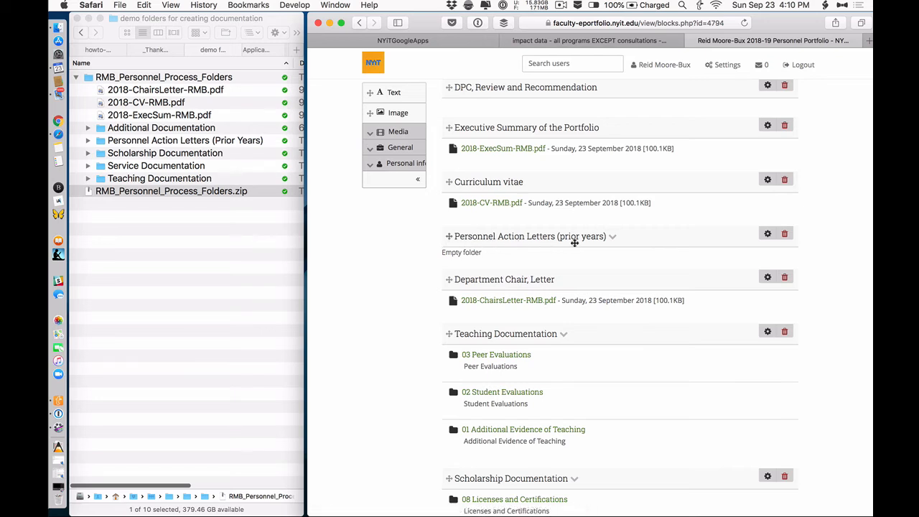
# Set the Personnel Action Letters (prior years) block to show the extracted Personnel Action Letters (Prior Years) folder and save the block
pyautogui.click(768, 236)
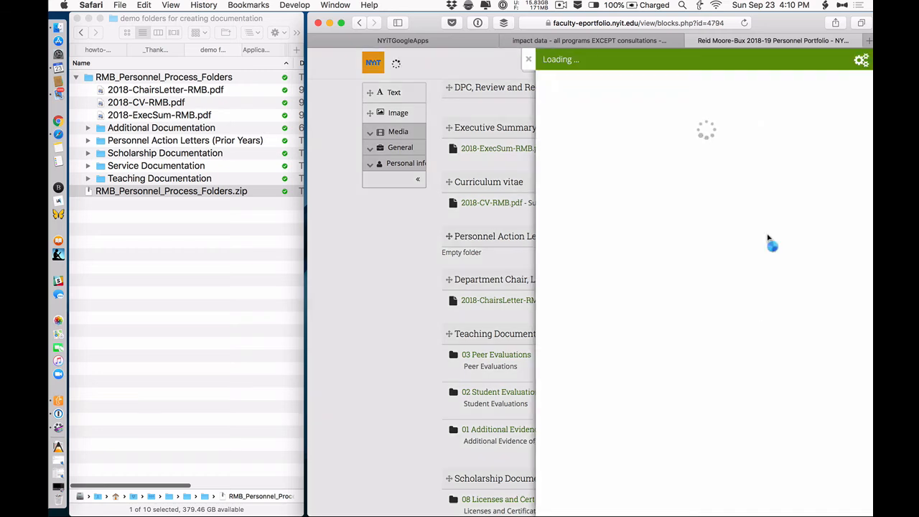
pyautogui.click(625, 132)
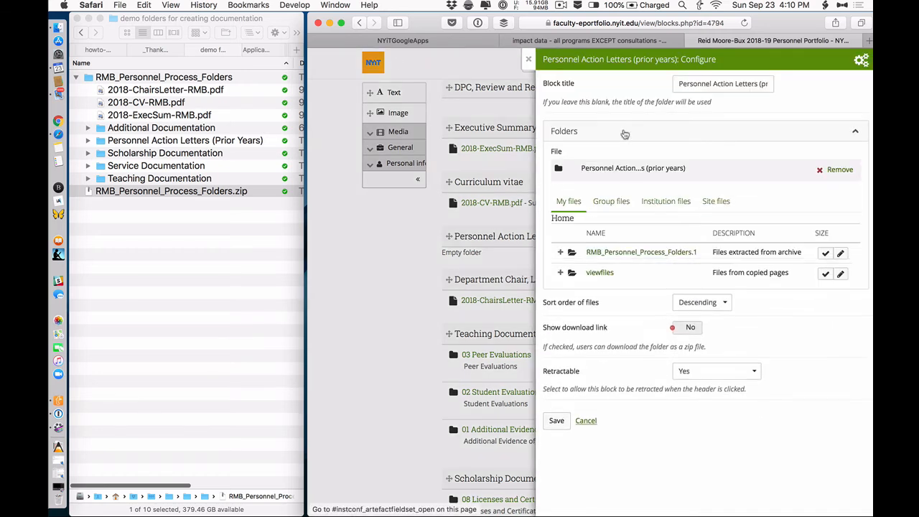
pyautogui.click(623, 252)
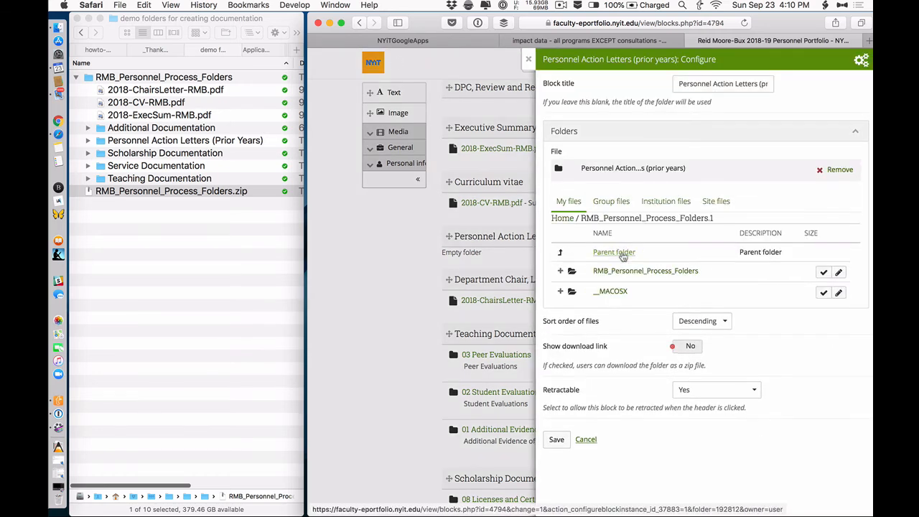
pyautogui.click(625, 271)
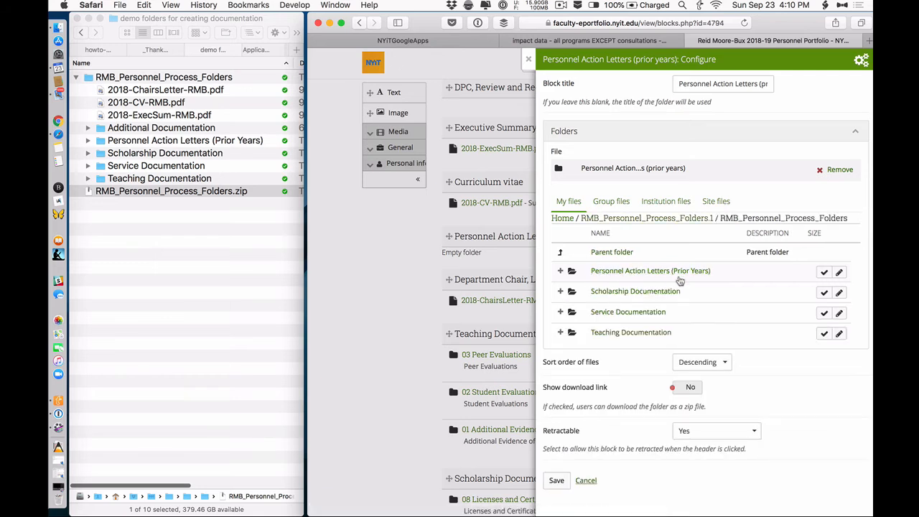
pyautogui.click(823, 272)
pyautogui.click(557, 274)
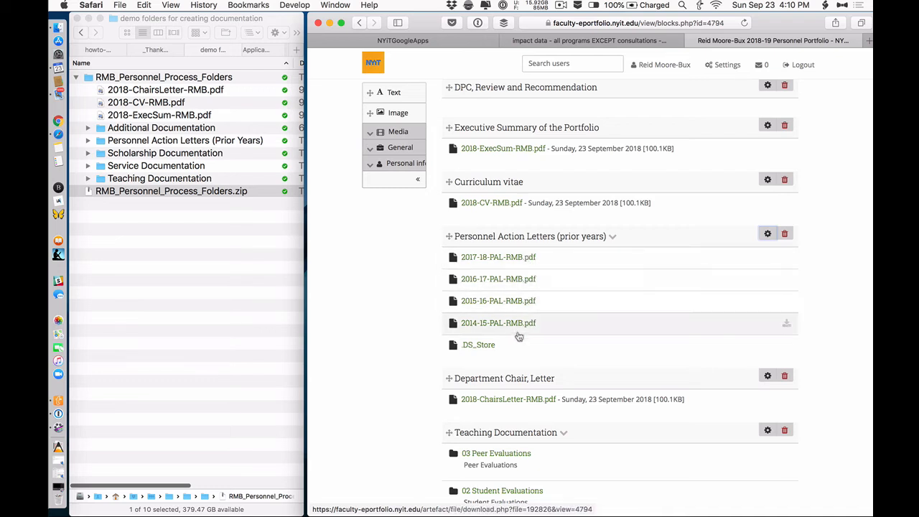
# Set the Teaching Documentation block to show the extracted Teaching Documentation folder from RMB_Personnel_Process_Folders and save the block
pyautogui.scroll(-5, 520, 345)
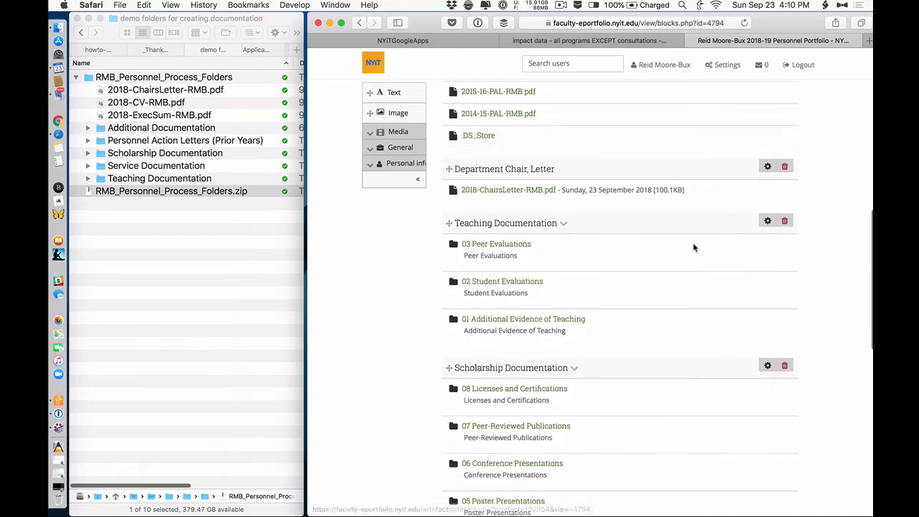
pyautogui.click(767, 223)
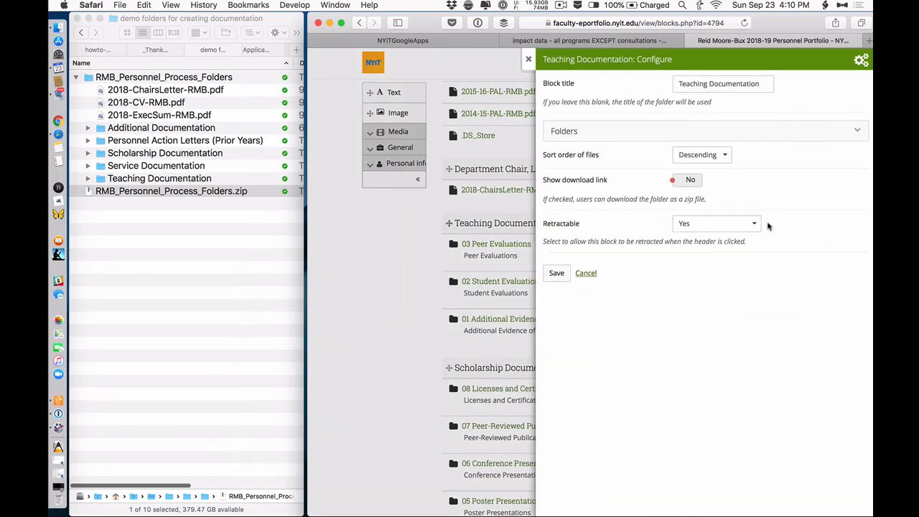
pyautogui.click(594, 131)
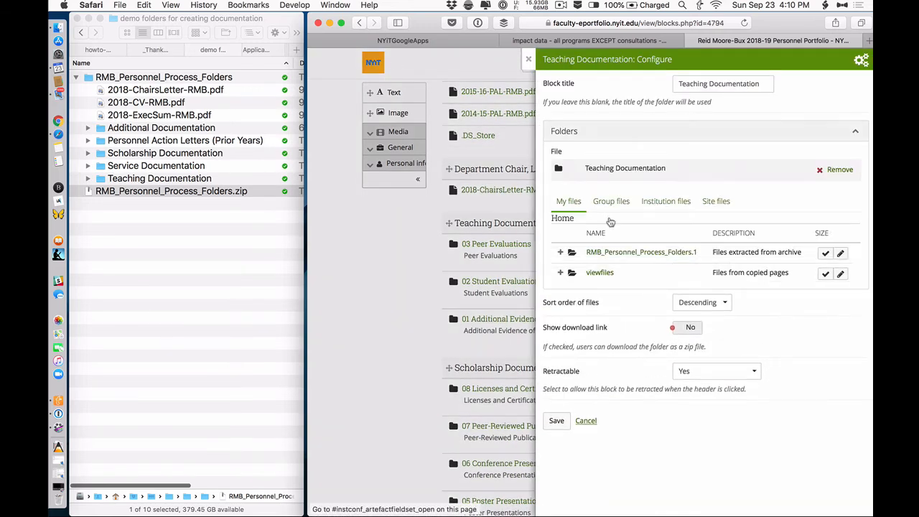
pyautogui.click(618, 256)
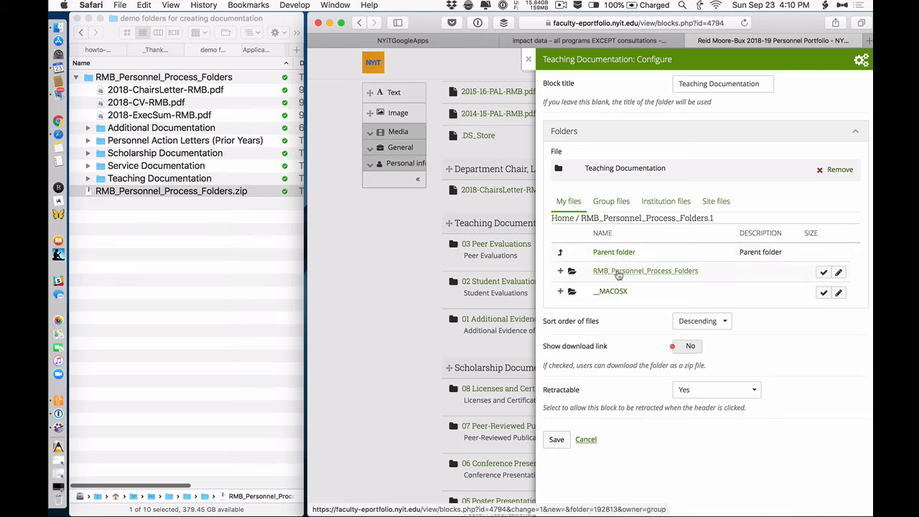
pyautogui.click(618, 272)
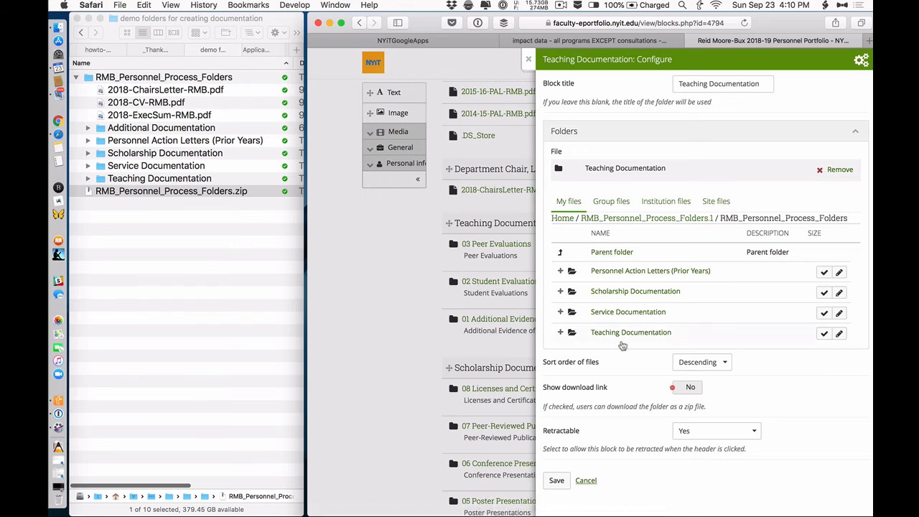
pyautogui.click(823, 333)
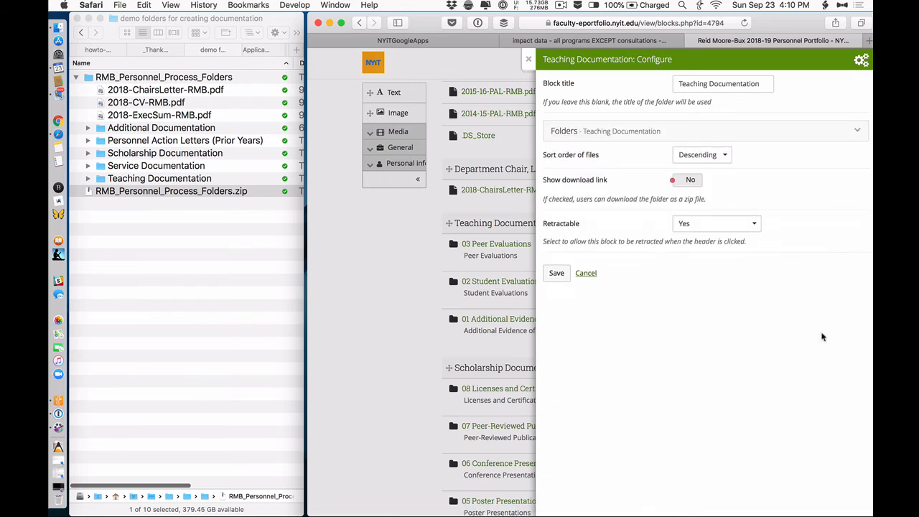
pyautogui.click(557, 273)
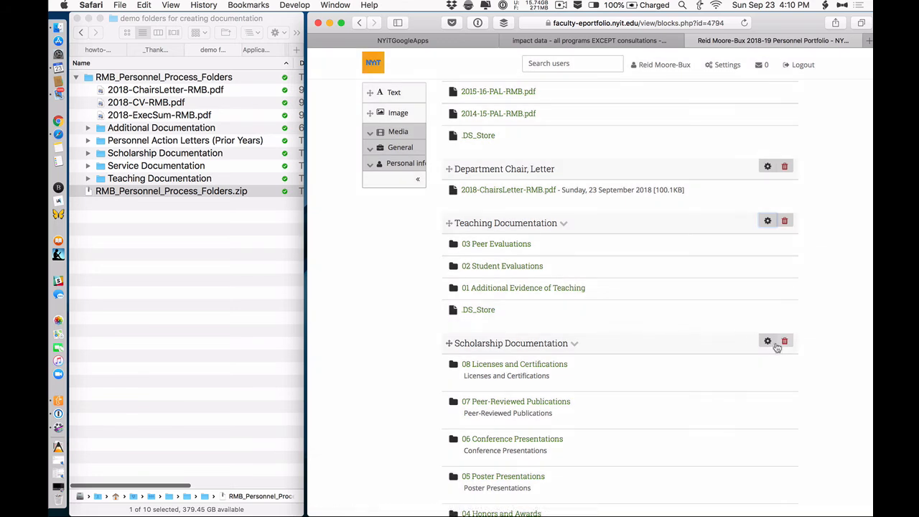
# Set the Scholarship Documentation block to show the extracted Scholarship Documentation folder from RMB_Personnel_Process_Folders and save the block
pyautogui.click(766, 342)
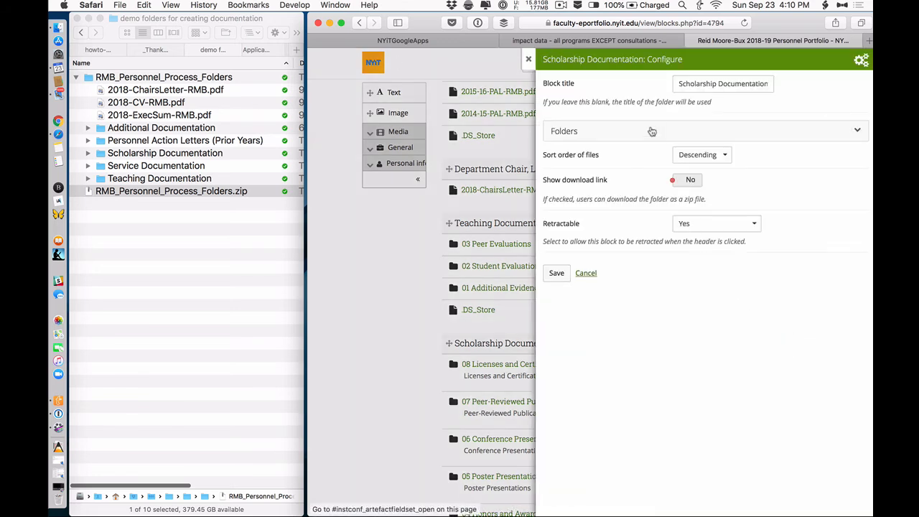
pyautogui.click(651, 135)
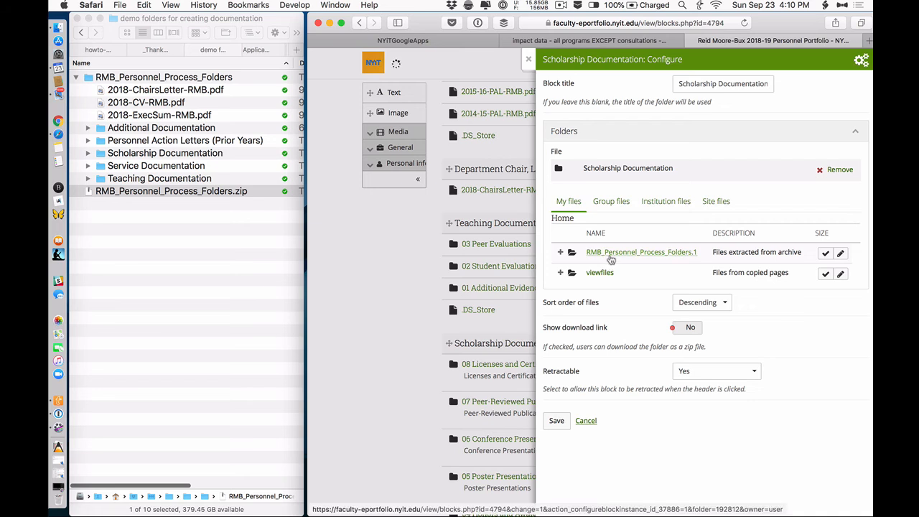
pyautogui.click(611, 252)
pyautogui.click(615, 273)
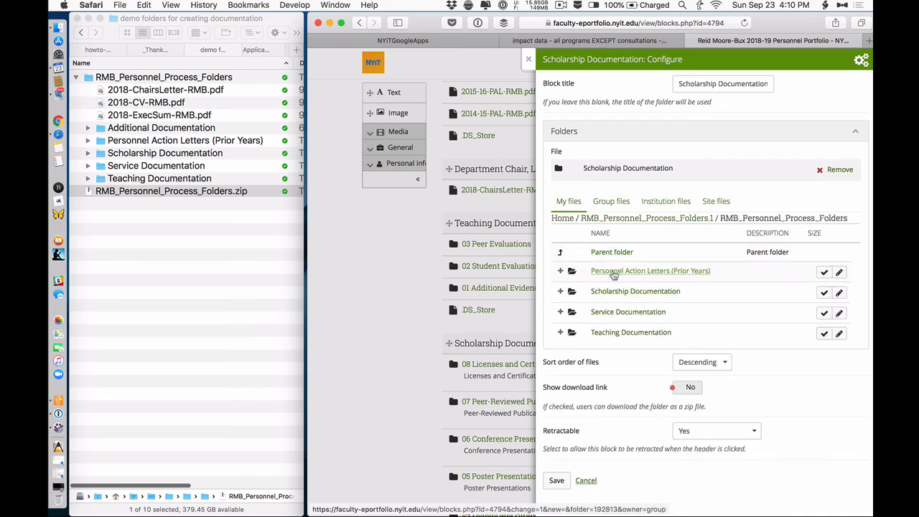
pyautogui.click(823, 292)
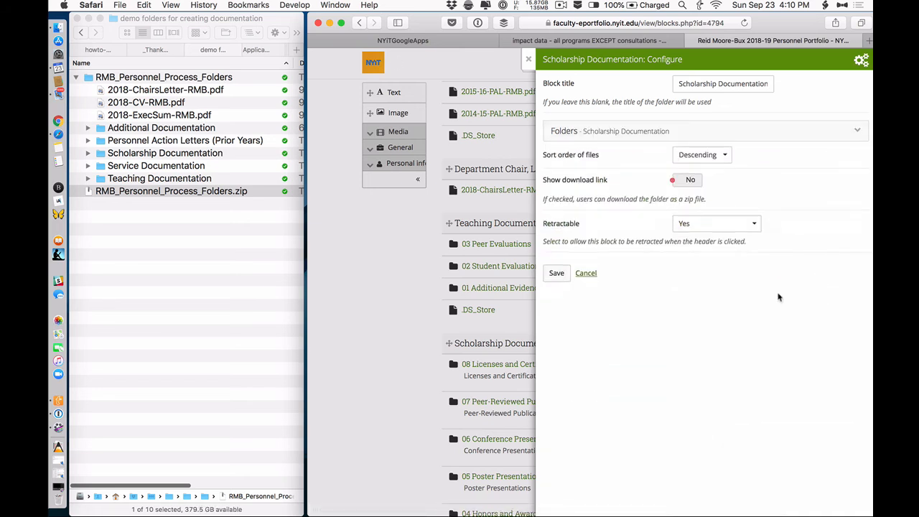
pyautogui.click(557, 274)
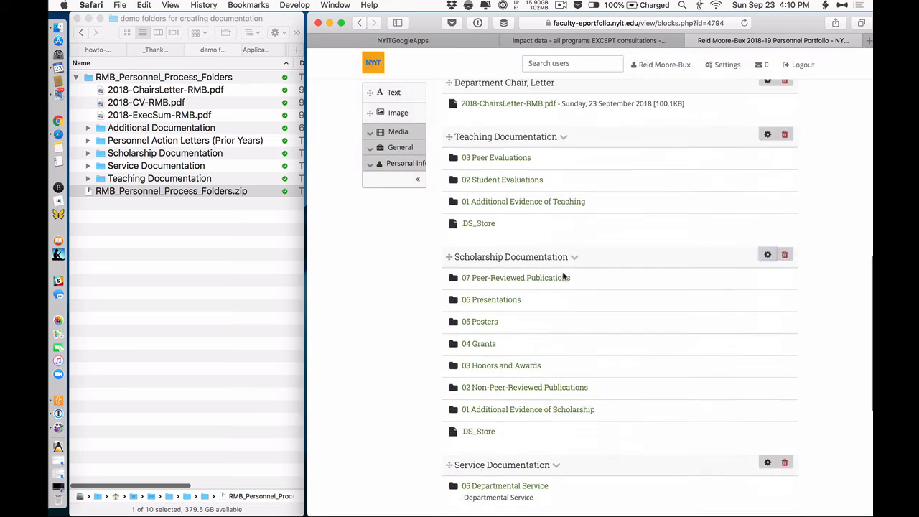
# Set the Service Documentation block to show the extracted Service Documentation folder from RMB_Personnel_Process_Folders and save the block
pyautogui.scroll(-4, 563, 276)
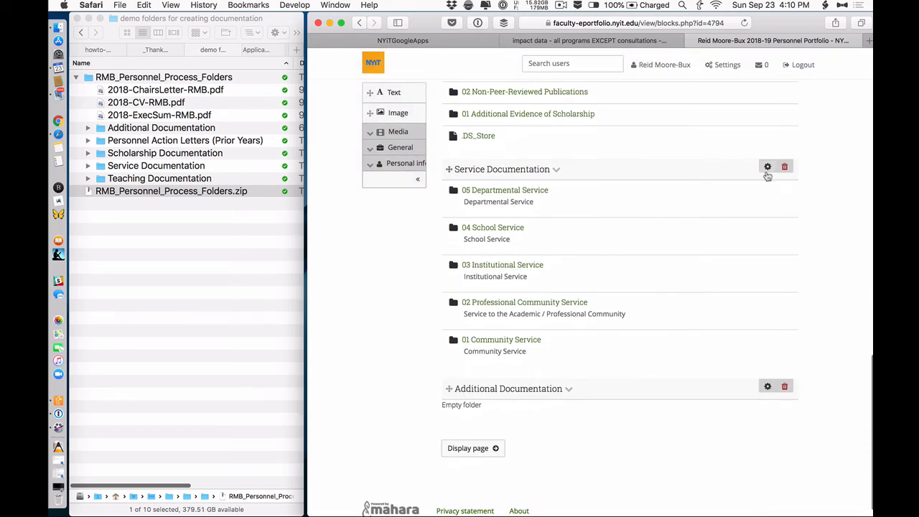
pyautogui.click(768, 171)
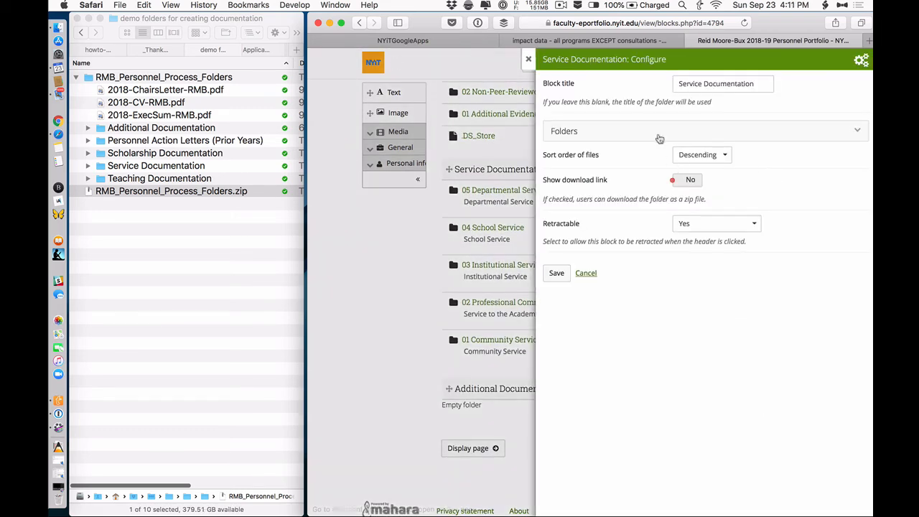
pyautogui.click(656, 133)
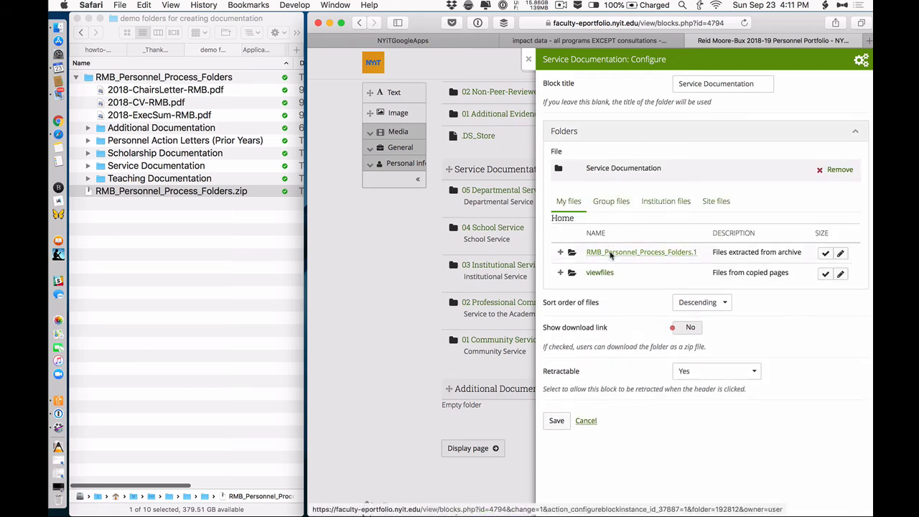
pyautogui.click(611, 254)
pyautogui.click(607, 271)
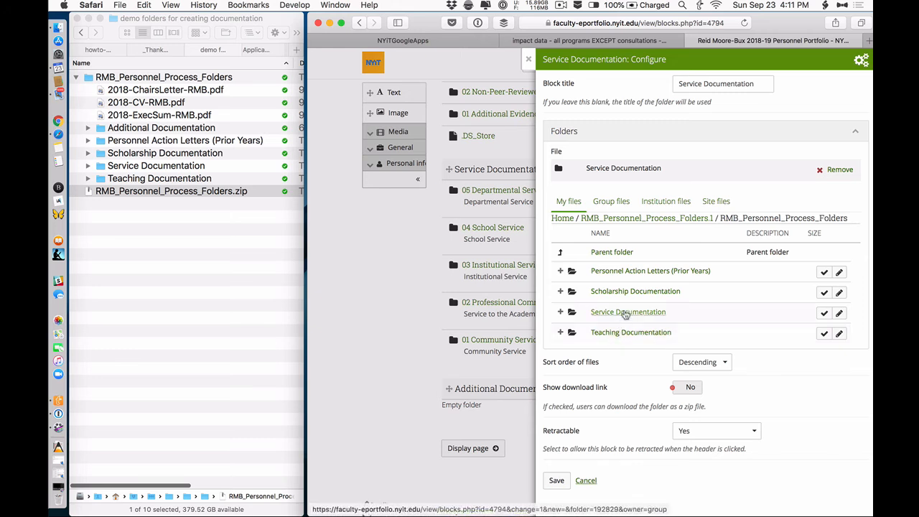
pyautogui.click(824, 312)
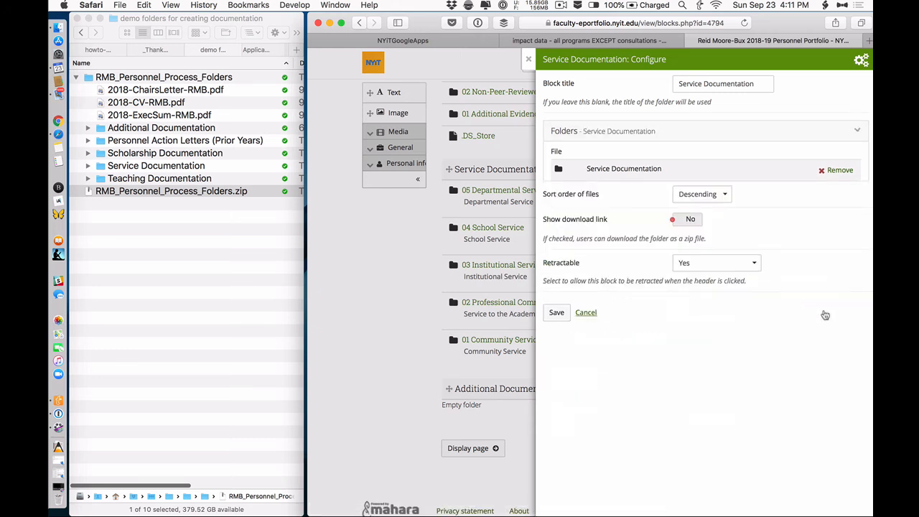
pyautogui.click(555, 272)
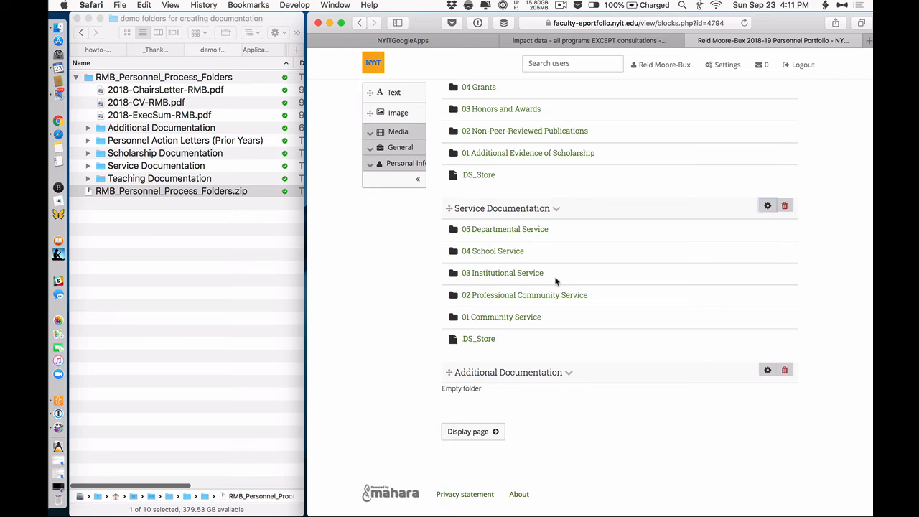
# Delete the Additional Documentation block from the portfolio page
pyautogui.click(784, 372)
pyautogui.click(697, 281)
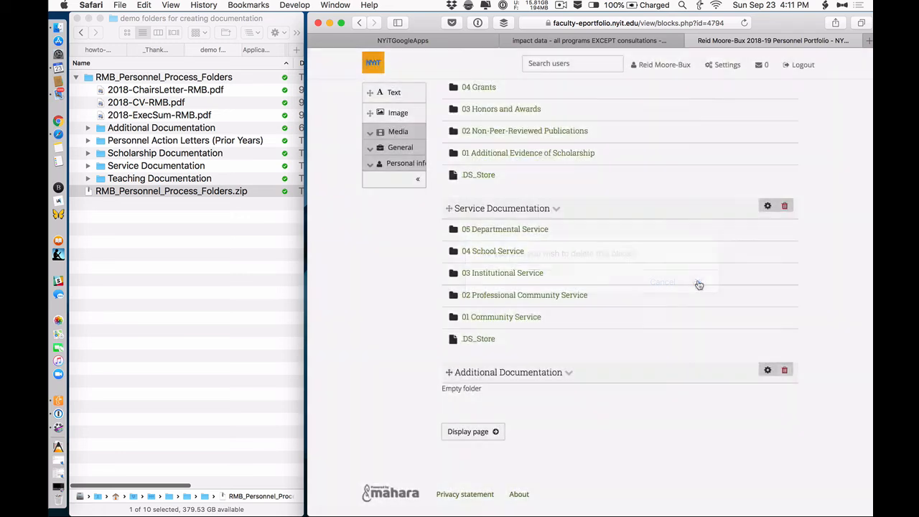
# Display the finished portfolio page, review its blocks and the contents of the 02 Student Evaluations folder, and return to the page
pyautogui.click(475, 432)
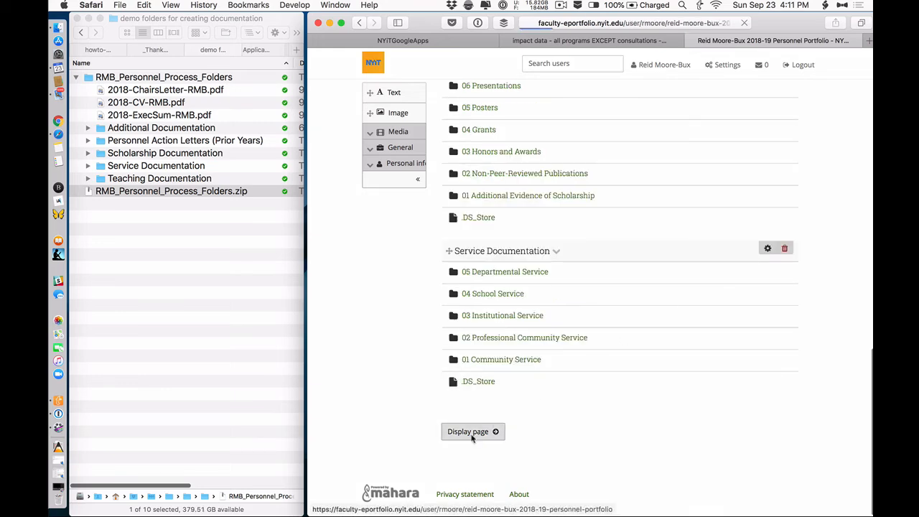
pyautogui.scroll(-15, 531, 349)
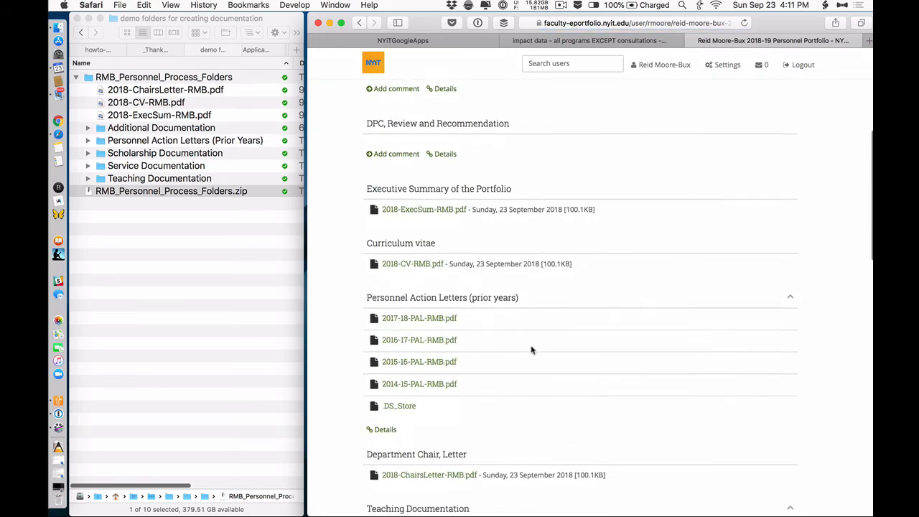
pyautogui.scroll(-3, 531, 350)
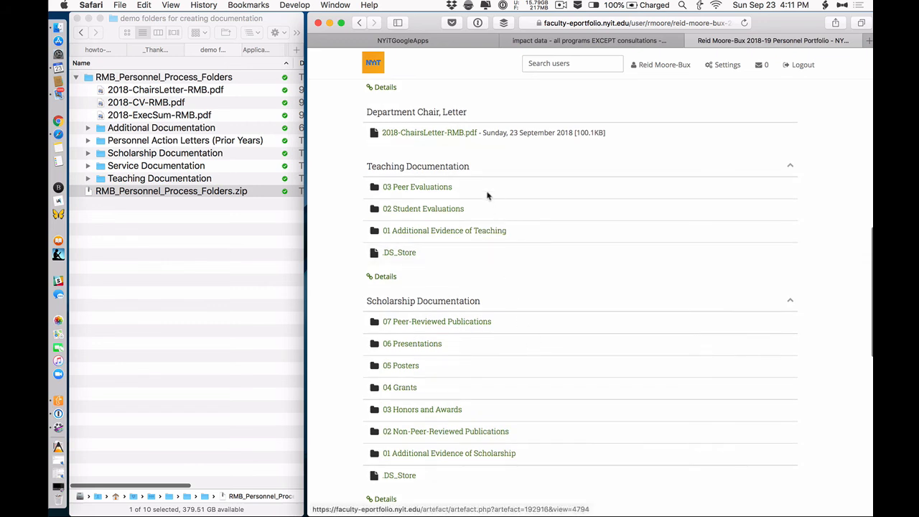
pyautogui.click(424, 208)
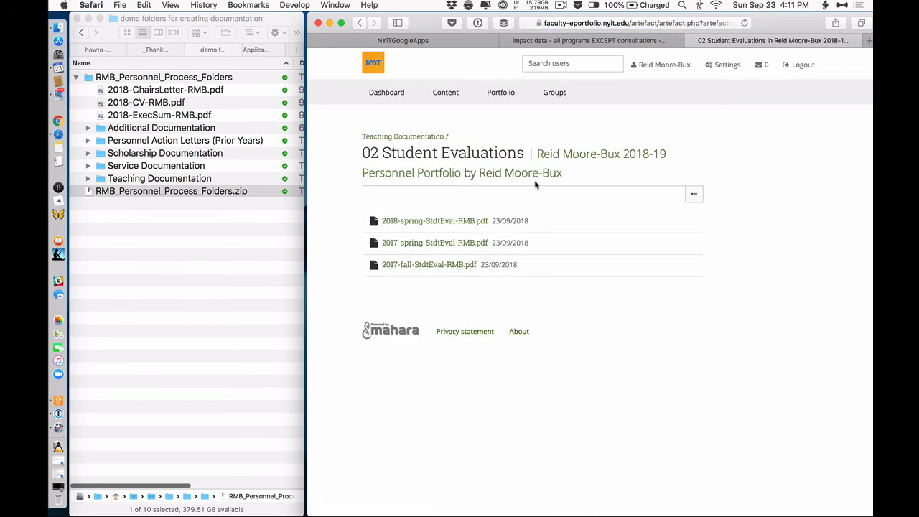
pyautogui.click(578, 155)
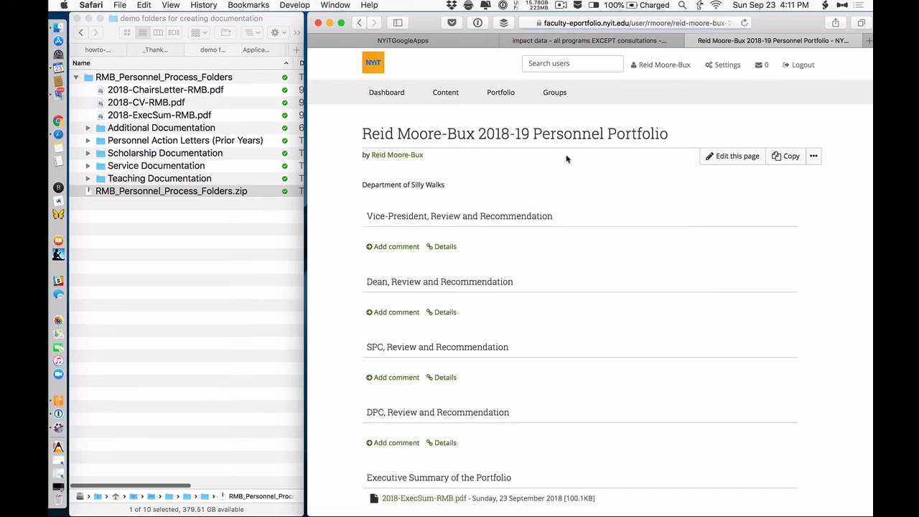
# Open the sharing settings of the 2018-19 Personnel Portfolio page and allow copying in the advanced options
pyautogui.click(501, 94)
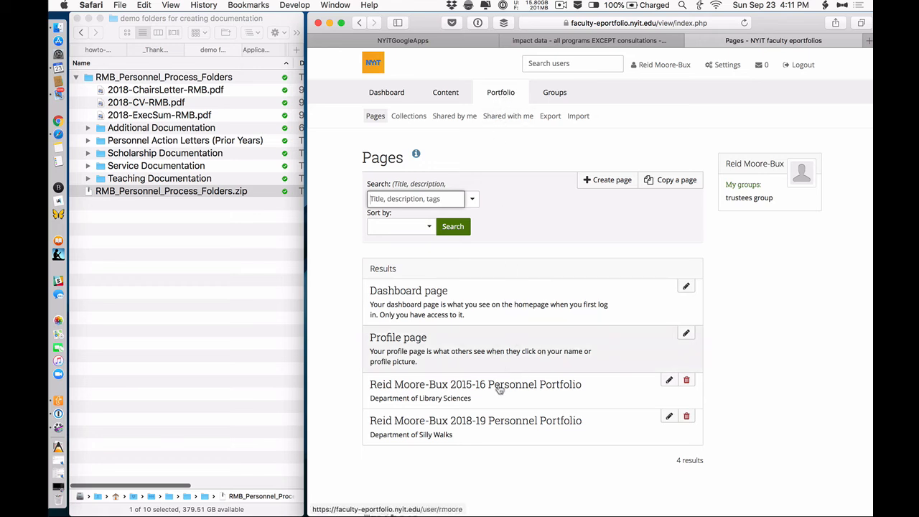
pyautogui.click(668, 417)
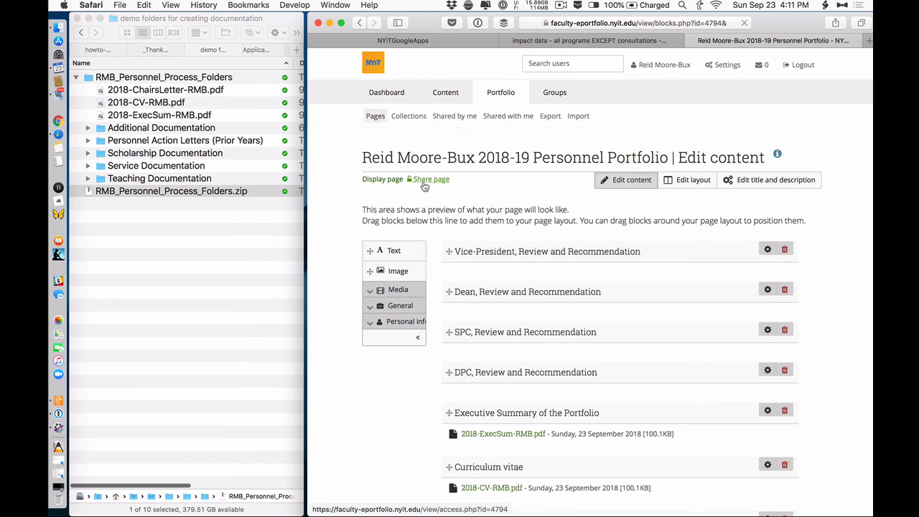
pyautogui.click(425, 181)
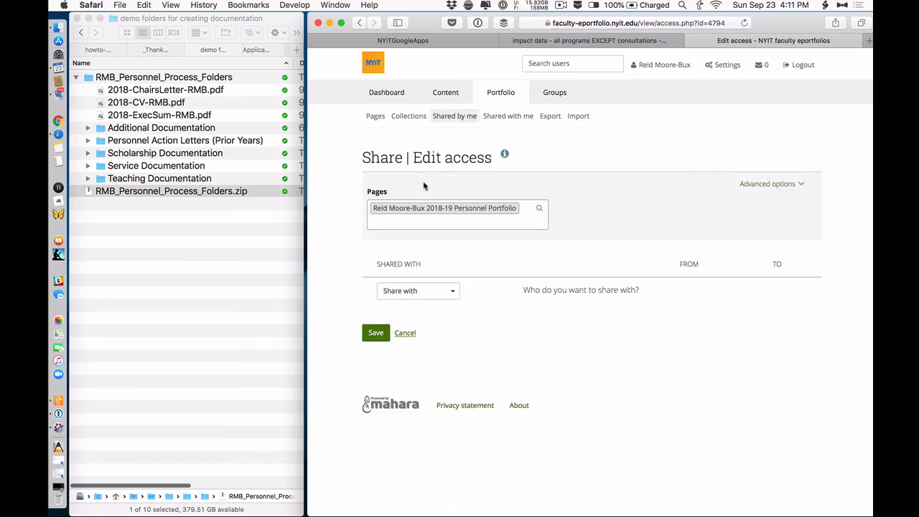
pyautogui.click(774, 186)
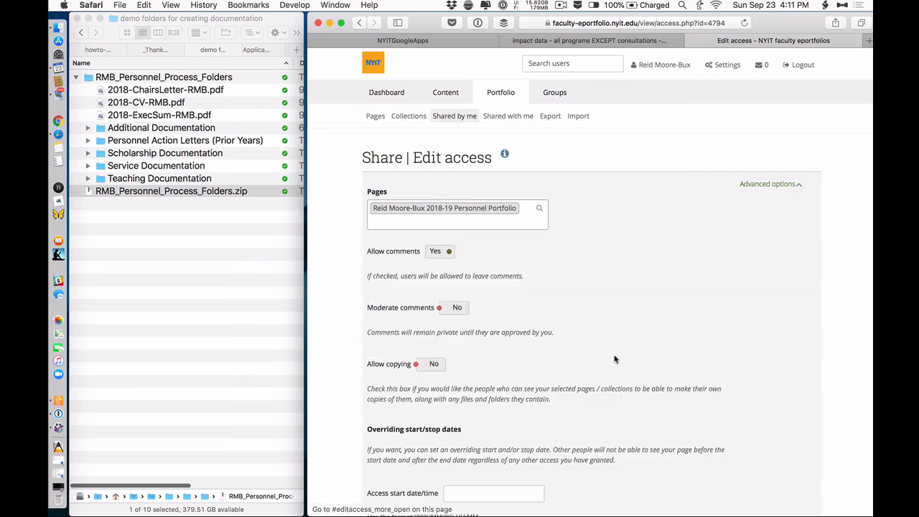
pyautogui.click(430, 365)
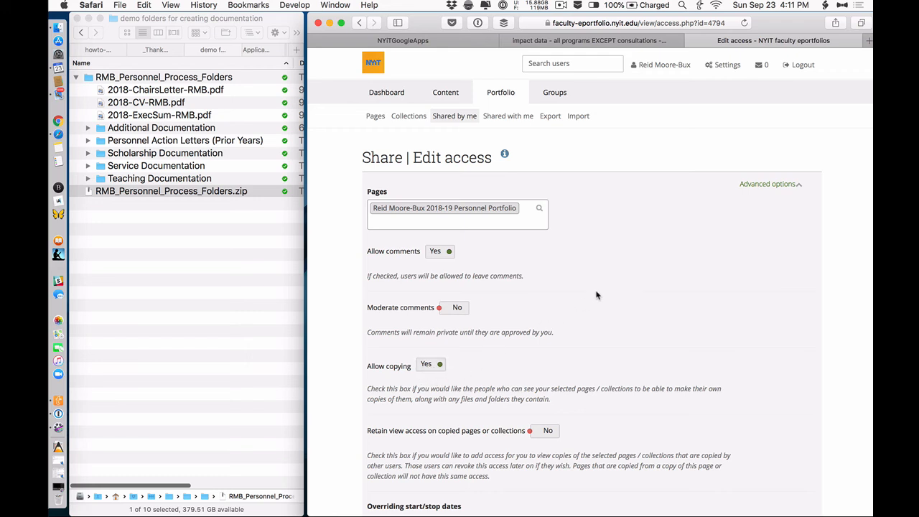
pyautogui.click(781, 186)
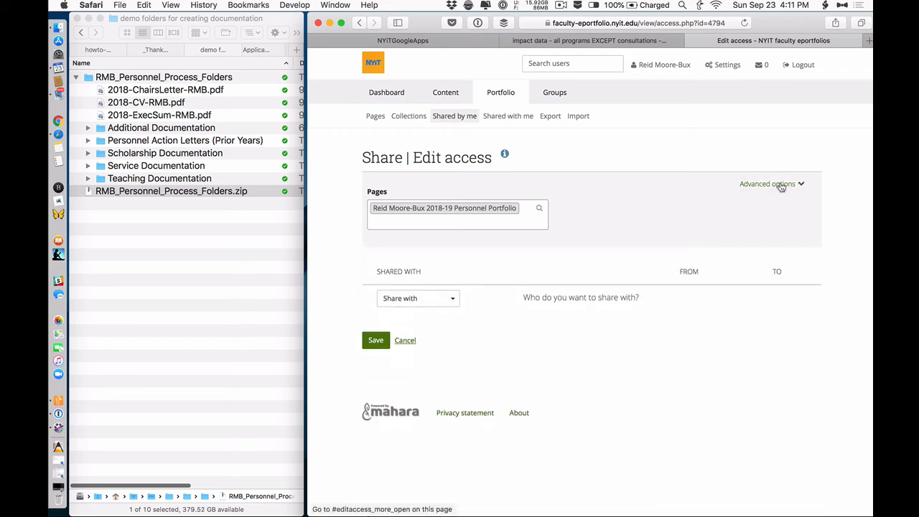
# Share the 2018-19 Personnel Portfolio page with the user Personnel Portfolios and save the access settings
pyautogui.click(447, 294)
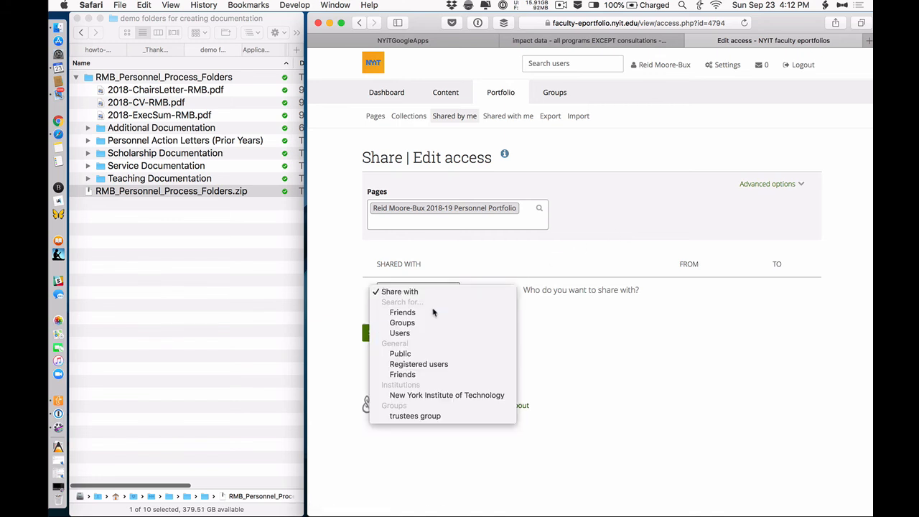
pyautogui.click(423, 333)
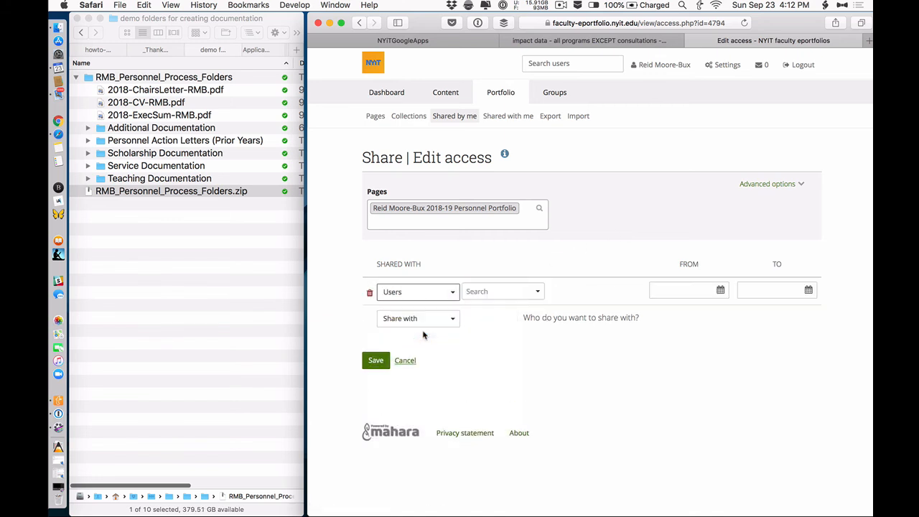
pyautogui.click(485, 293)
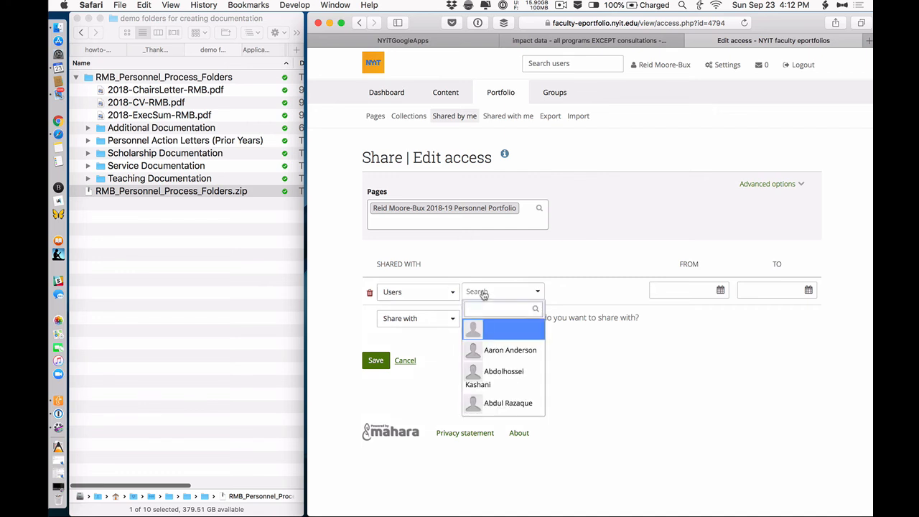
pyautogui.write('Person')
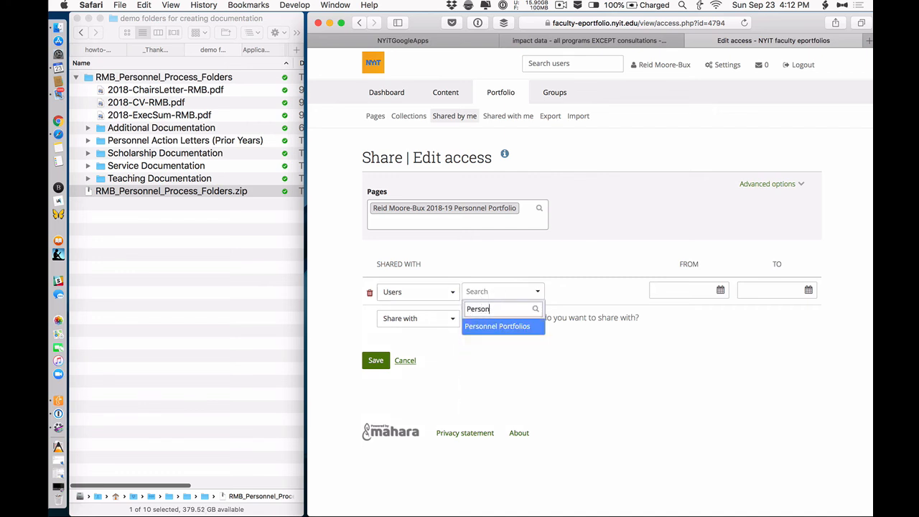
pyautogui.click(502, 341)
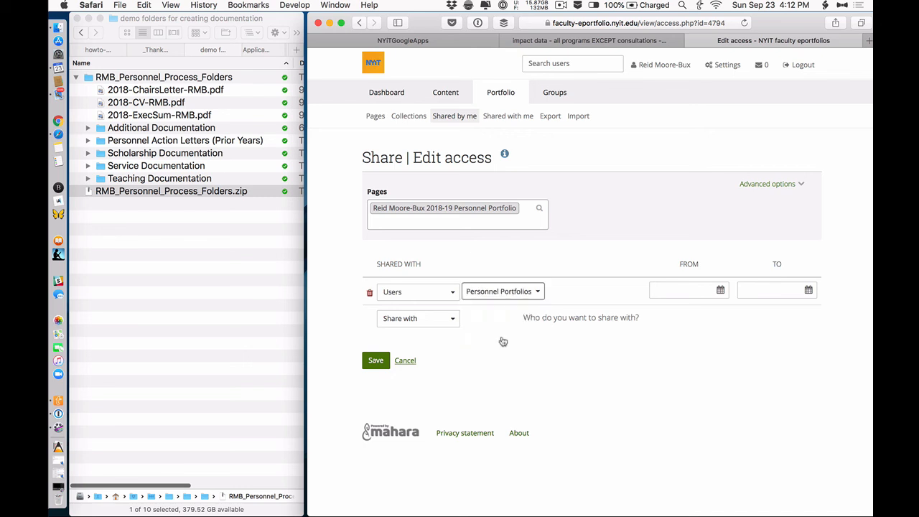
pyautogui.click(374, 363)
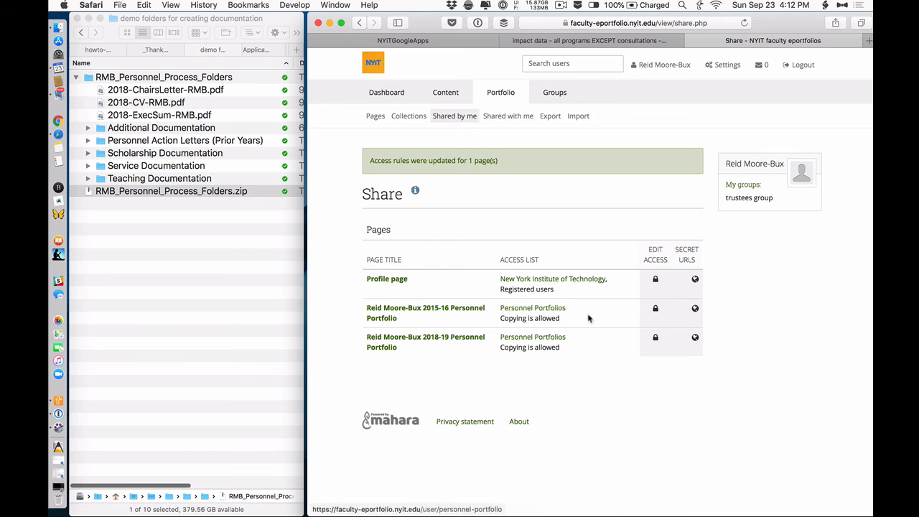
# Remove the Personnel Portfolios user's access from the 2015-16 Personnel Portfolio page and save the access settings
pyautogui.click(654, 308)
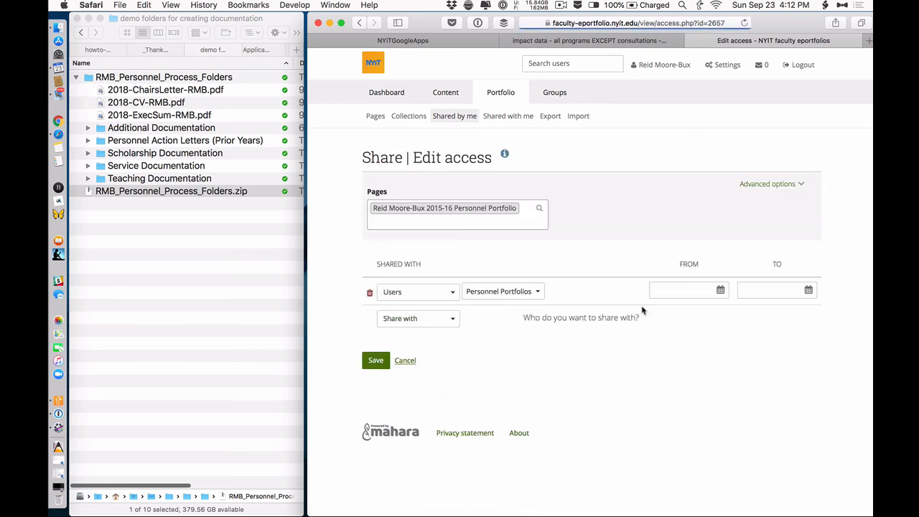
pyautogui.click(370, 295)
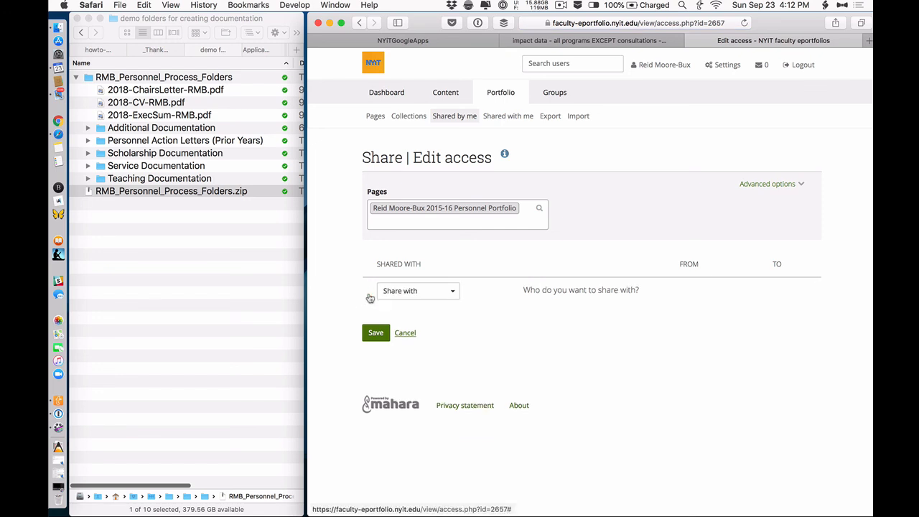
pyautogui.click(374, 332)
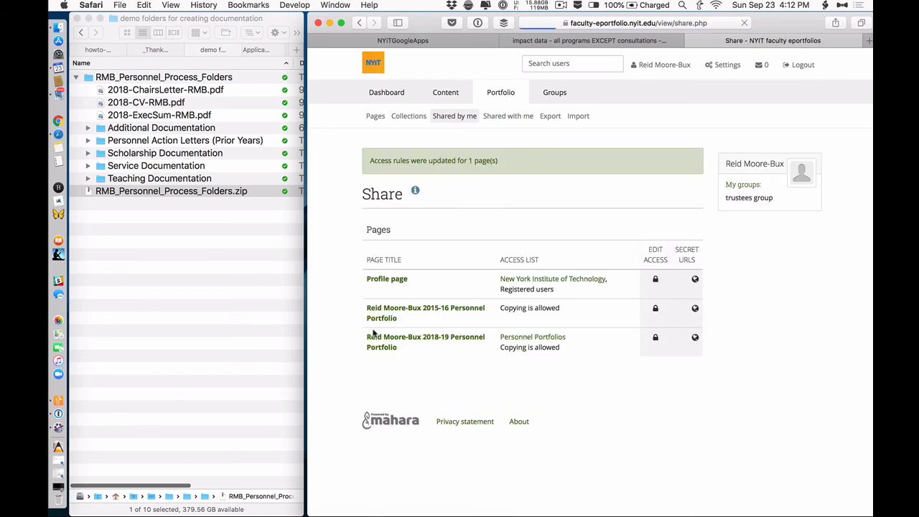